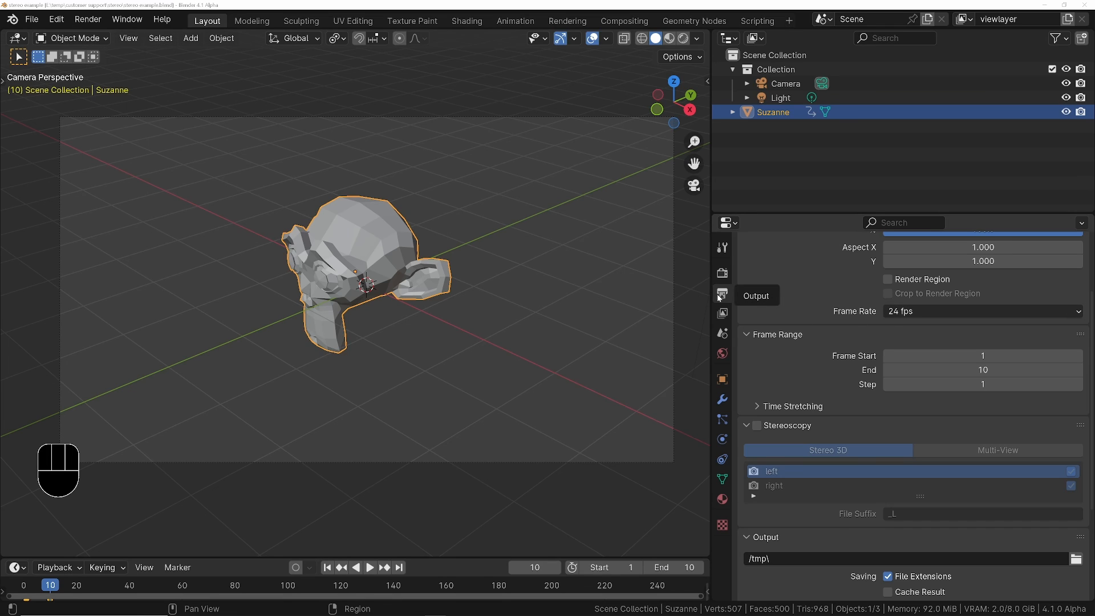
Step: Enable stereoscopy, select the Camera and show the scene render settings
click(756, 426)
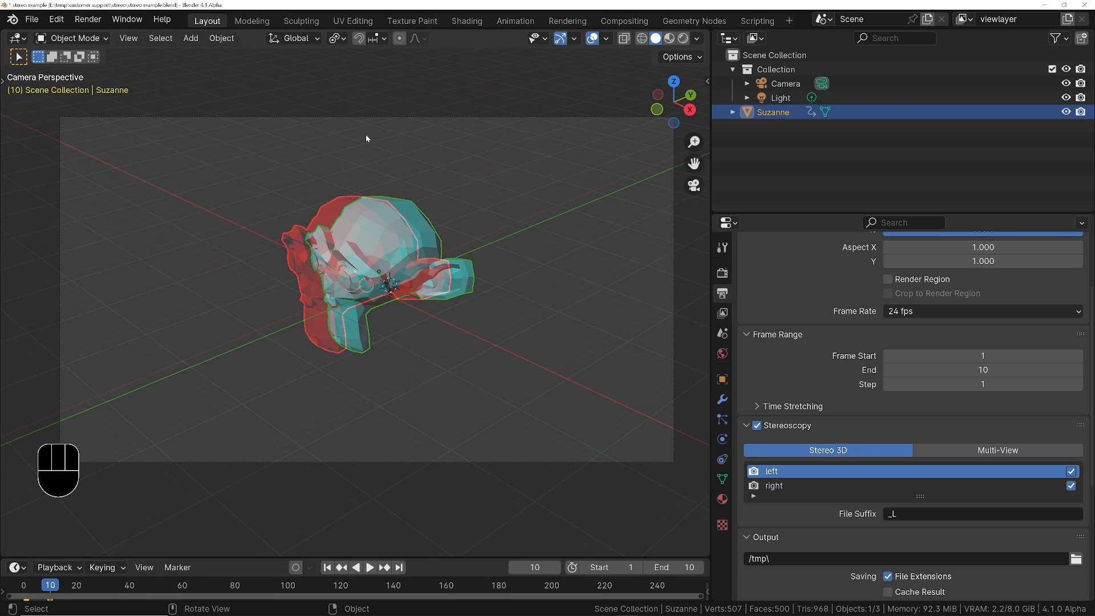
click(589, 471)
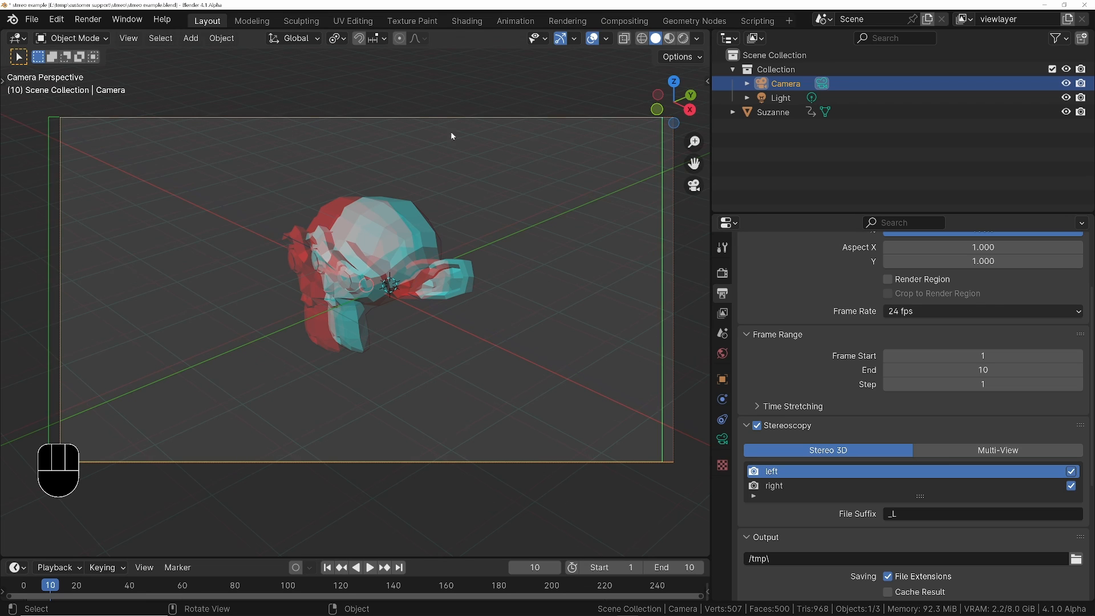
click(722, 273)
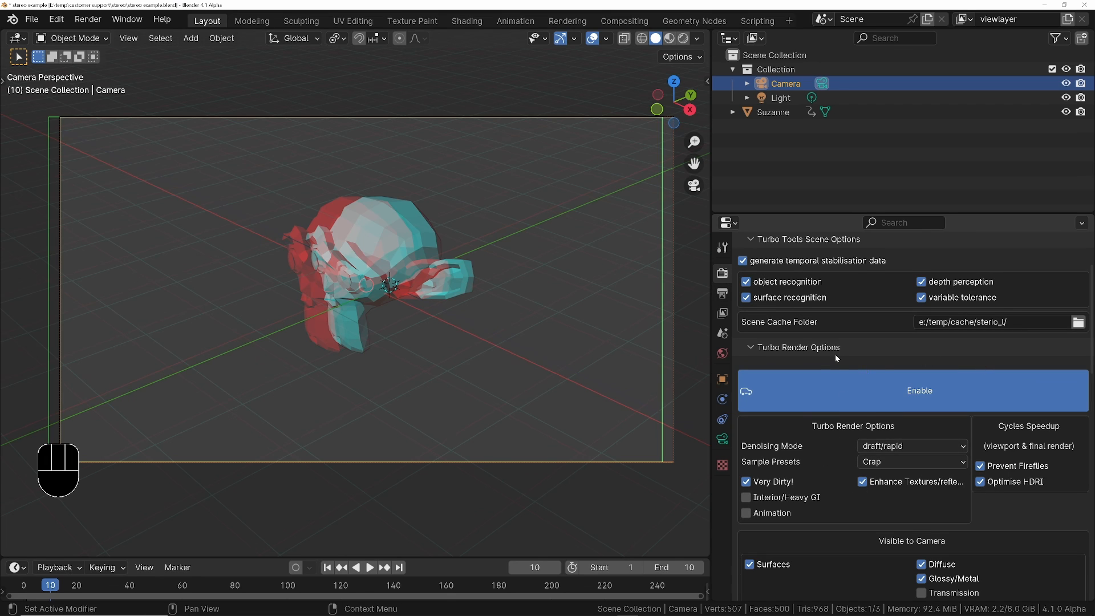
scroll(836, 355, up, 3)
scroll(835, 354, up, 1)
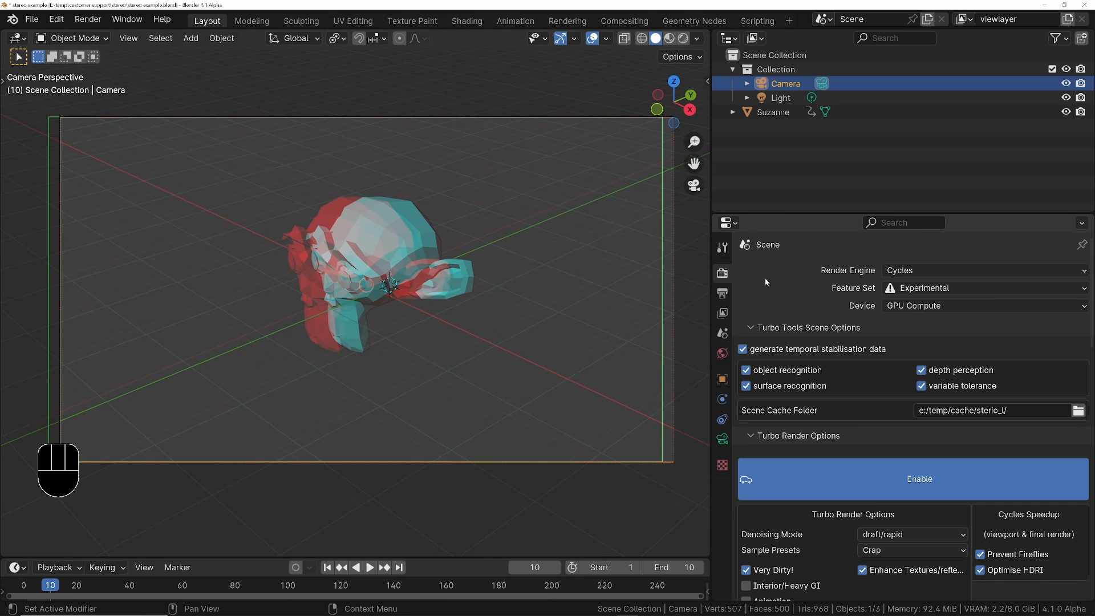
Step: In the Compositing workspace, trim the cache folder to e:/temp/cache/stereo/ by removing the _l suffix
click(624, 21)
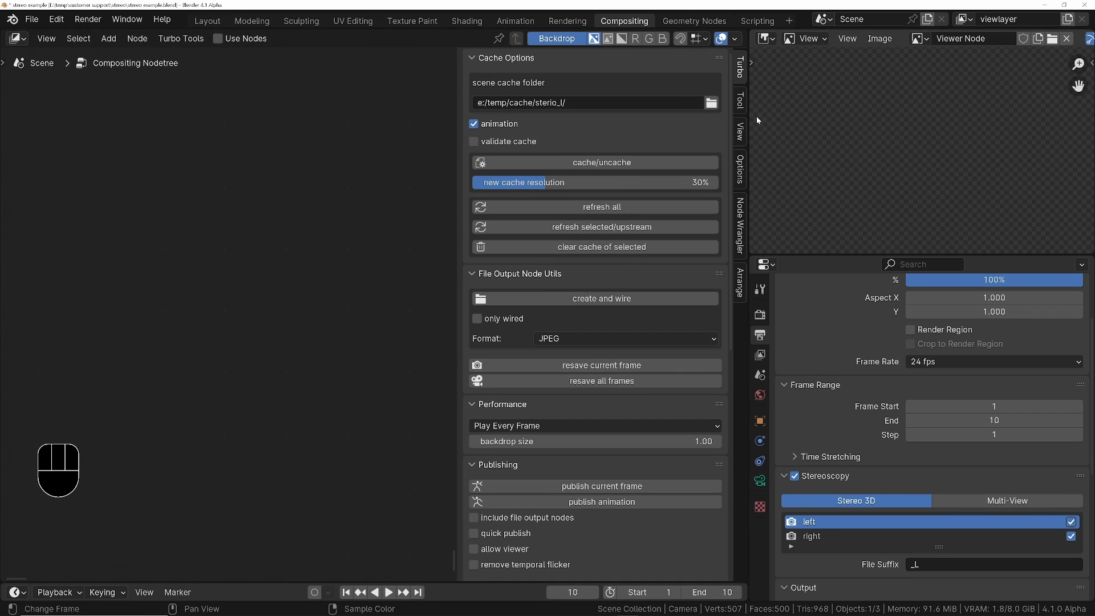
double_click(557, 104)
drag(566, 103, 559, 103)
key(BackSpace)
key(BackSpace)
key(Return)
scroll(805, 346, up, 3)
Step: Start rendering the whole animation via Render > Render Animation
click(88, 19)
click(137, 37)
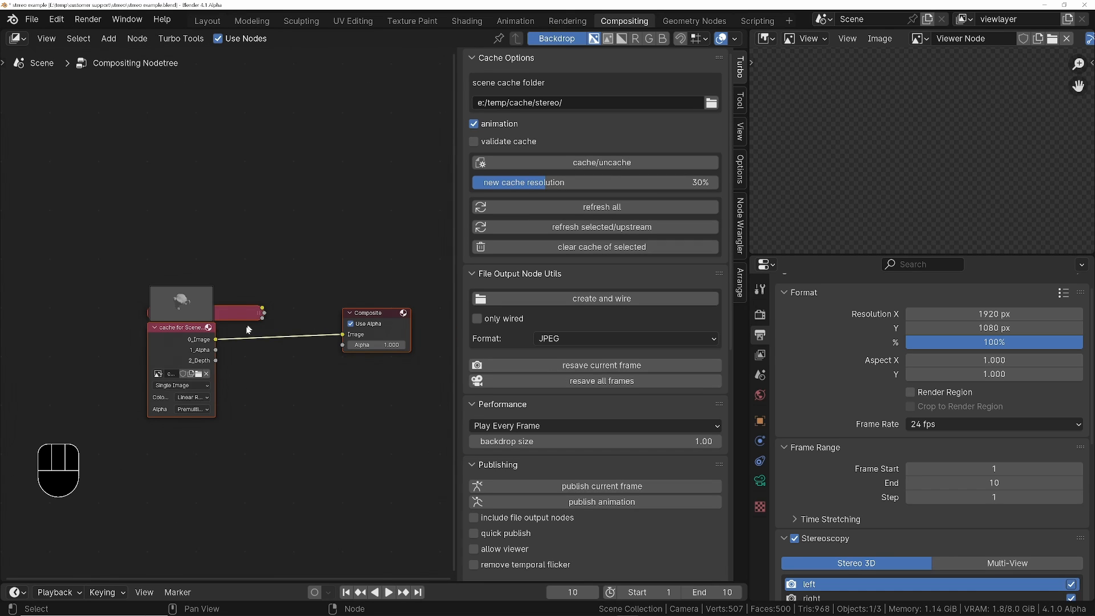
Step: Pull Render Layers out, expand it and add a Viewer node wired to its image
drag(248, 313, 230, 257)
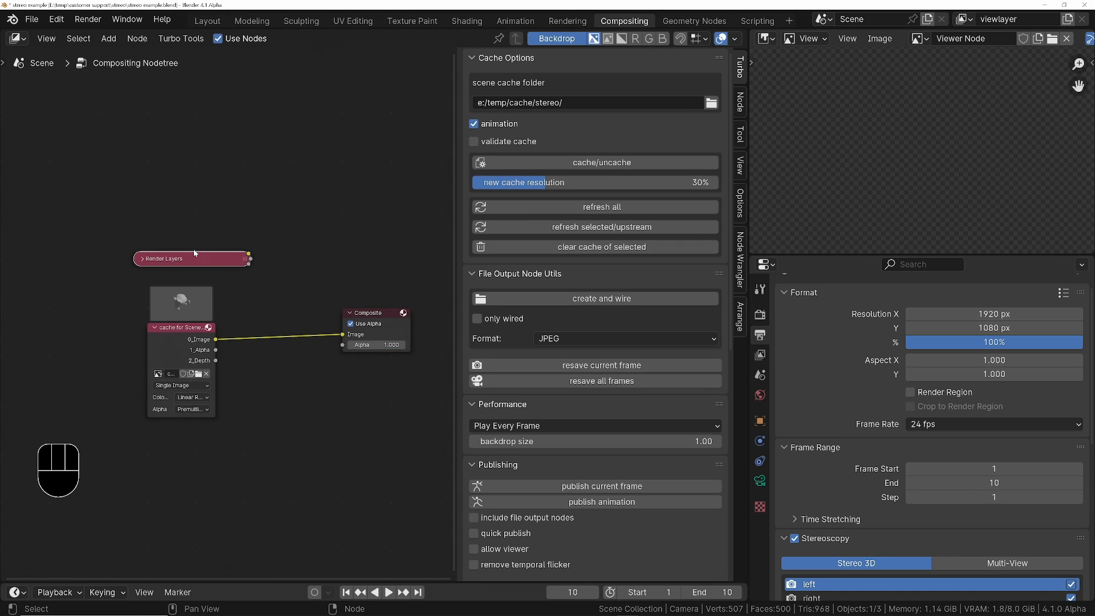
click(140, 258)
drag(163, 258, 144, 209)
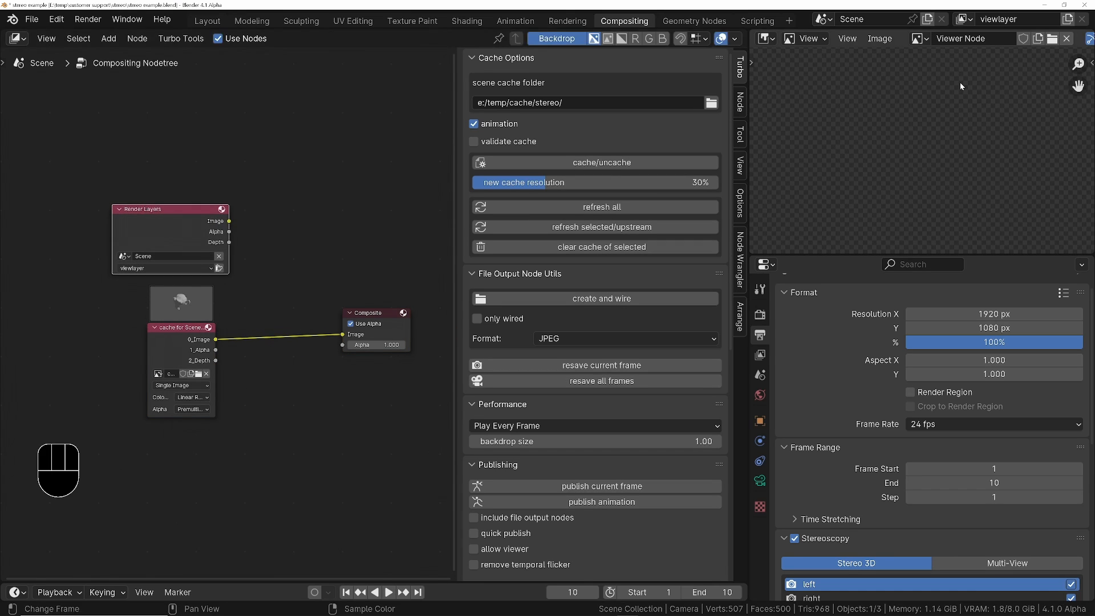
scroll(154, 150, up, 2)
ctrl+shift+click(170, 171)
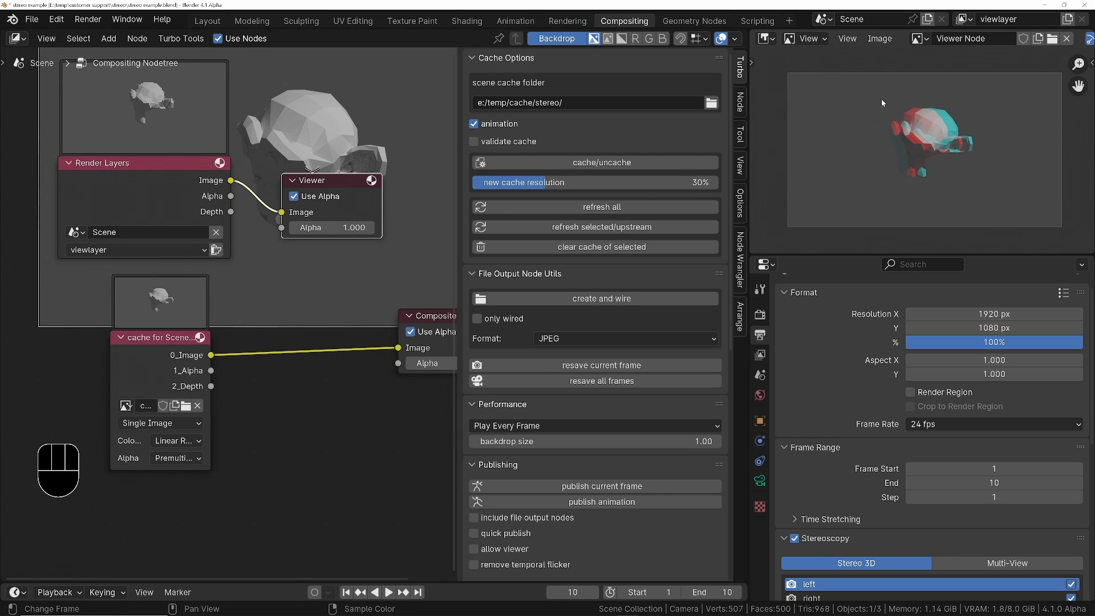
scroll(927, 146, up, 2)
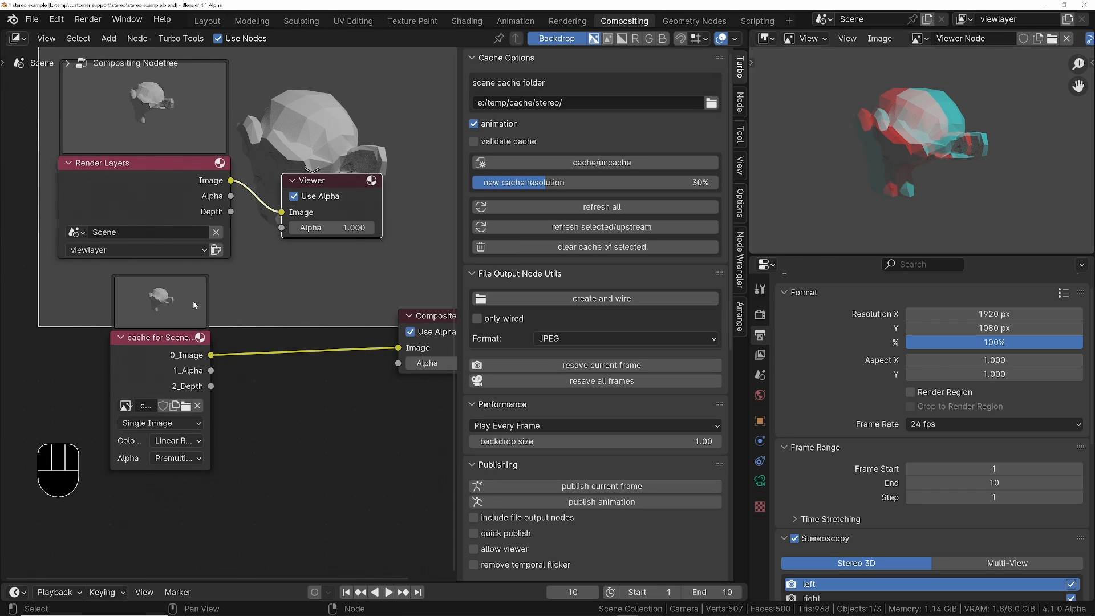
Step: Rearrange the nodes and feed the cache node's 0_Image output into the Viewer
drag(166, 349, 155, 357)
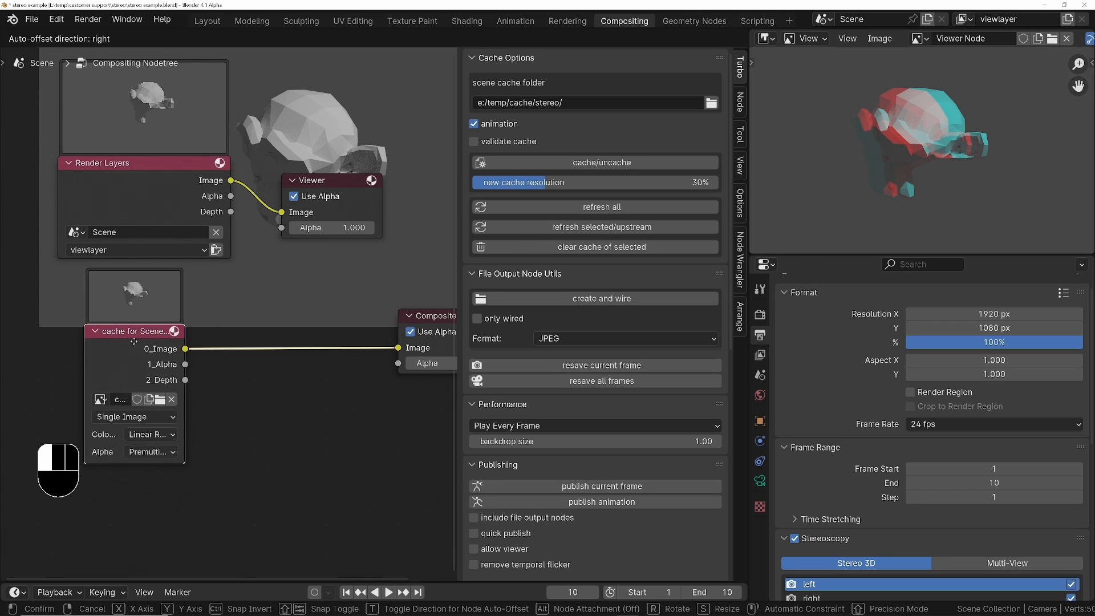
drag(174, 193, 167, 195)
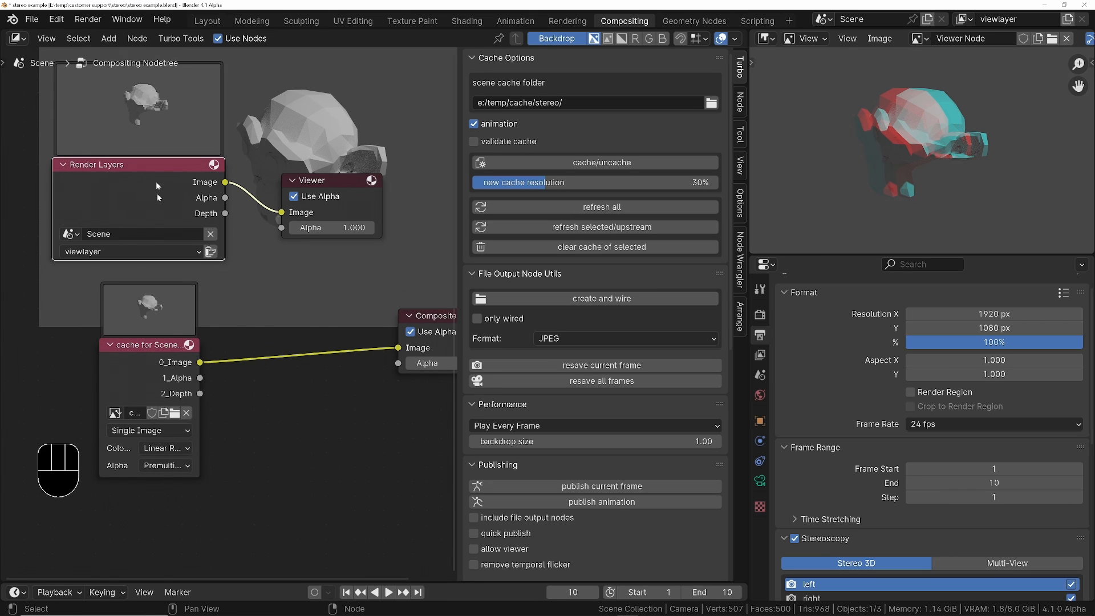
ctrl+shift+click(159, 355)
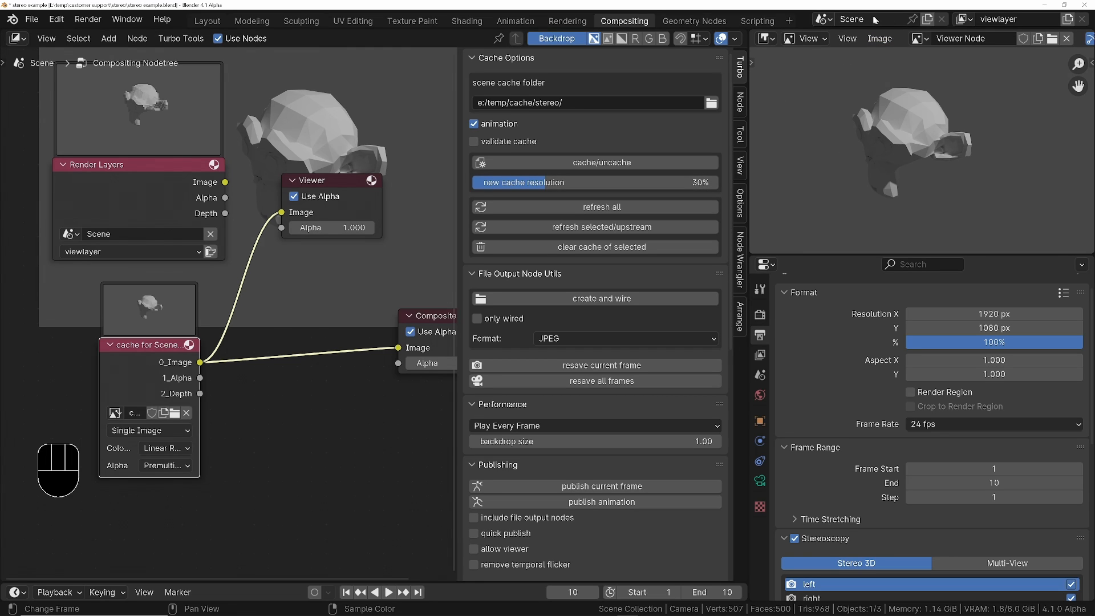
Step: Rename the scene to L and disable rendering of the right-eye view
double_click(856, 18)
text(L)
key(Return)
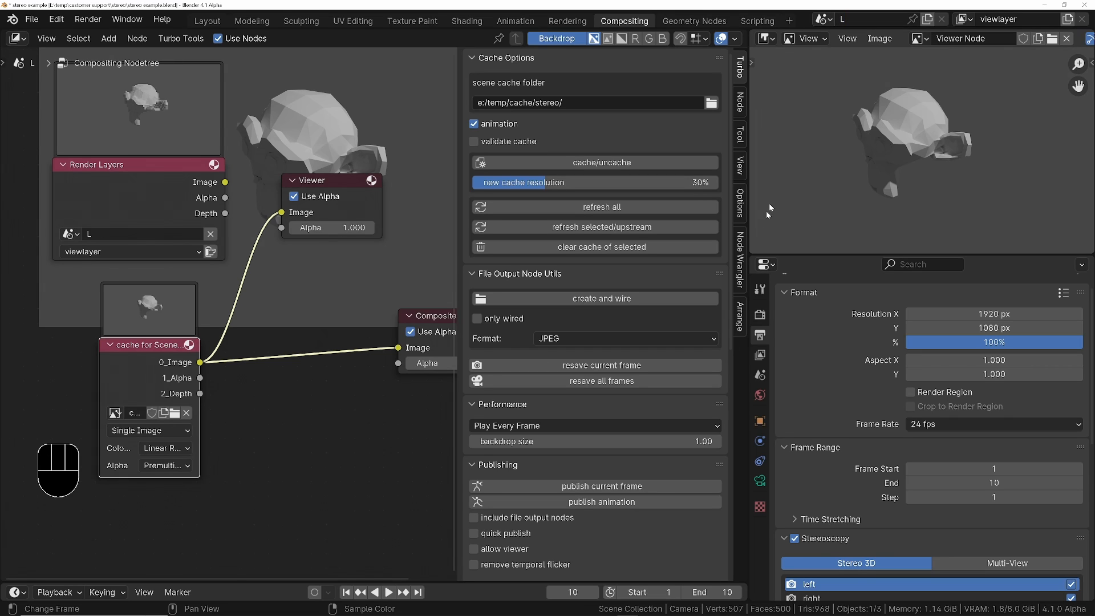
scroll(839, 399, down, 2)
scroll(847, 334, down, 2)
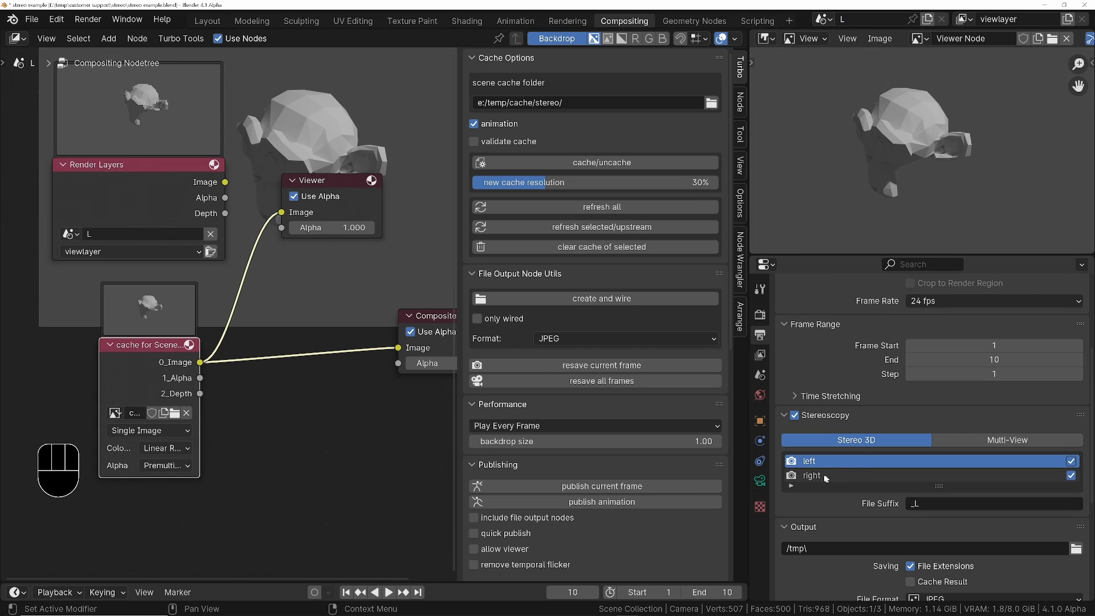
click(1071, 476)
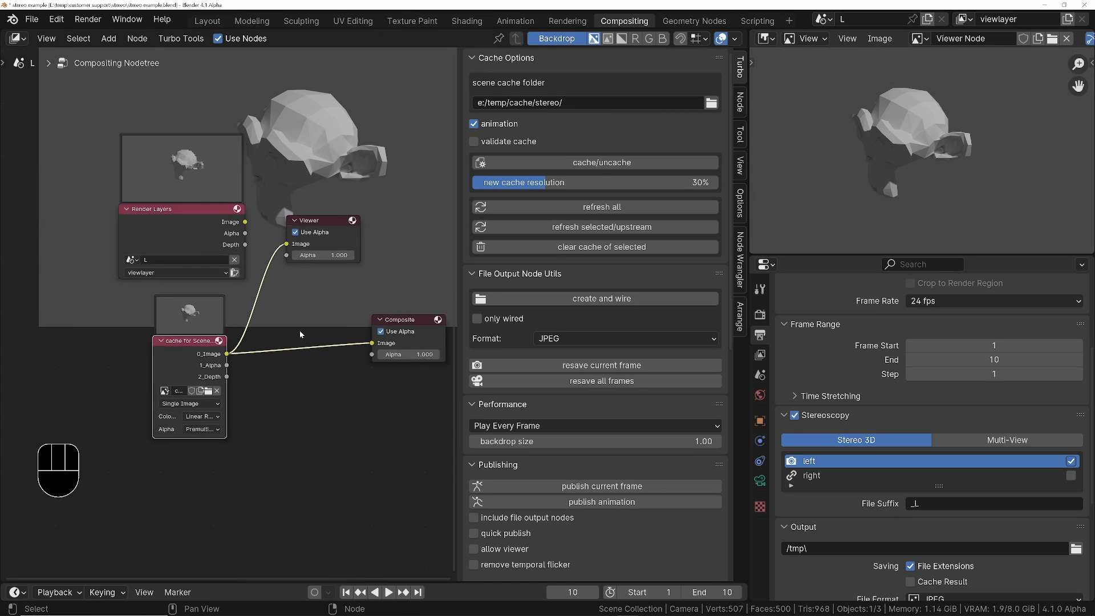
scroll(300, 330, down, 3)
Step: Box-select and delete all the compositor nodes
drag(101, 183, 419, 462)
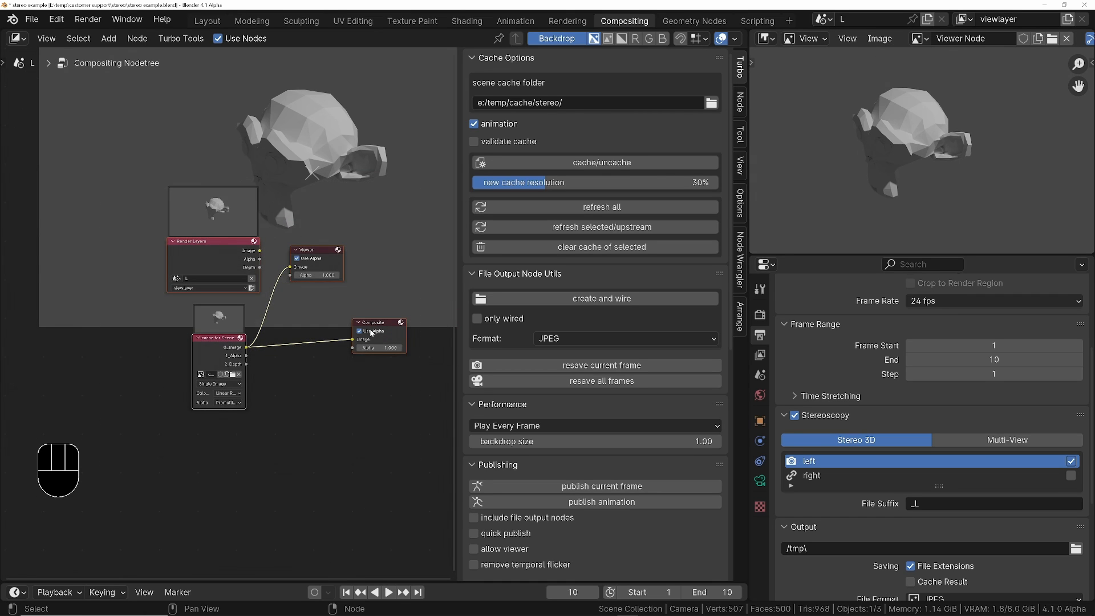
key(x)
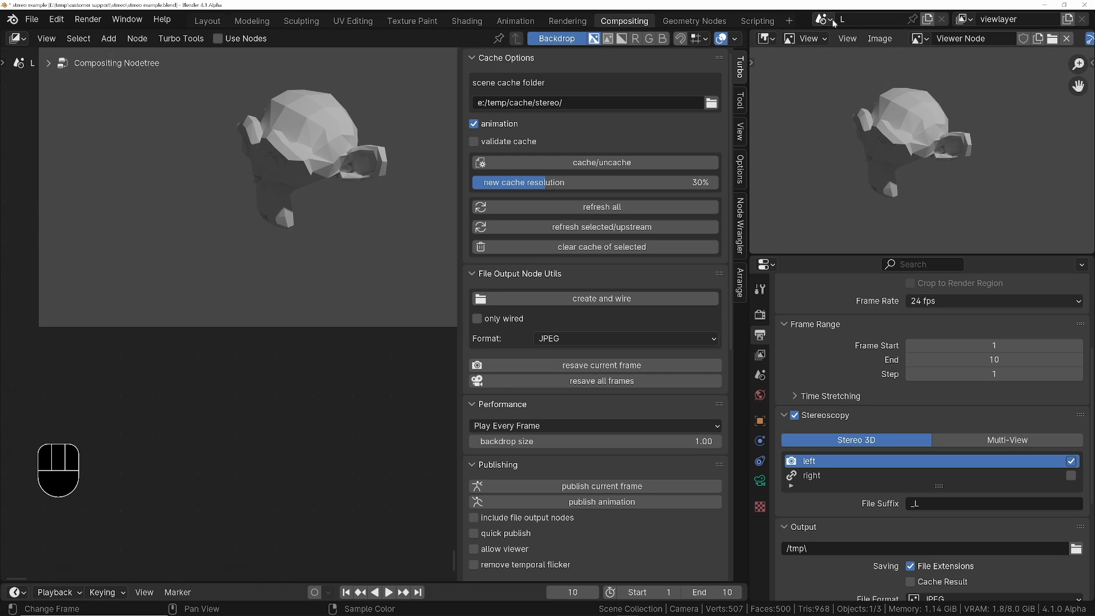
Step: Create a linked-copy scene and rename it R
click(927, 19)
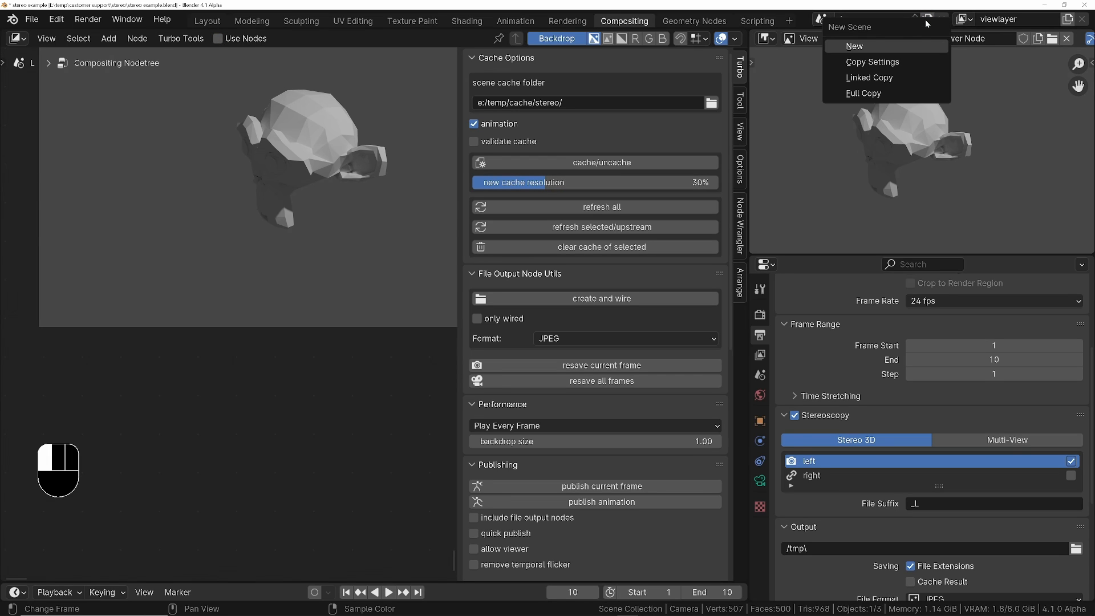
click(869, 77)
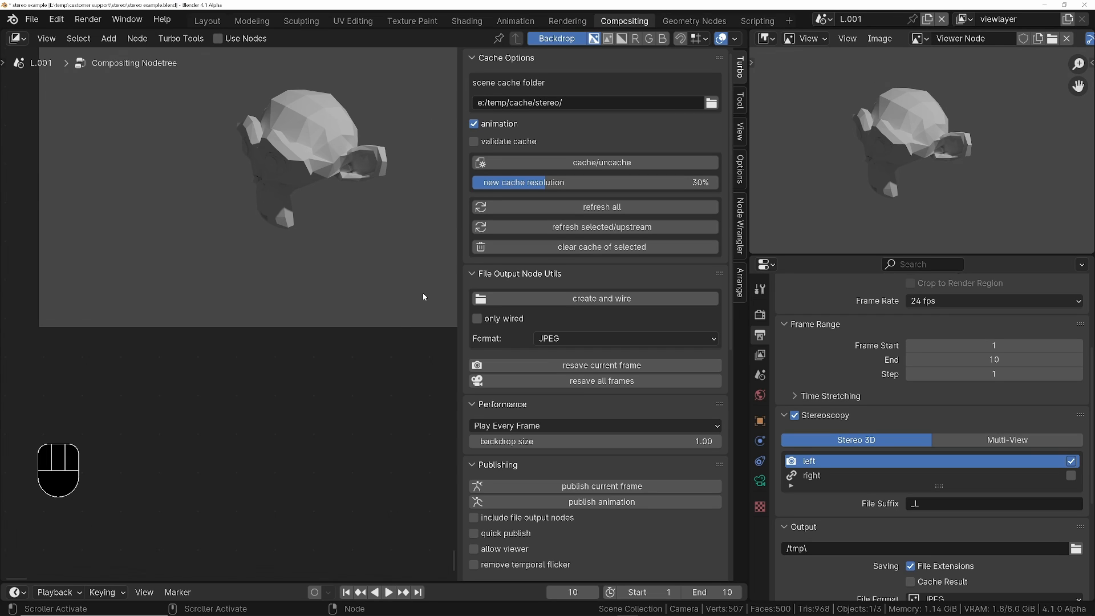
double_click(860, 20)
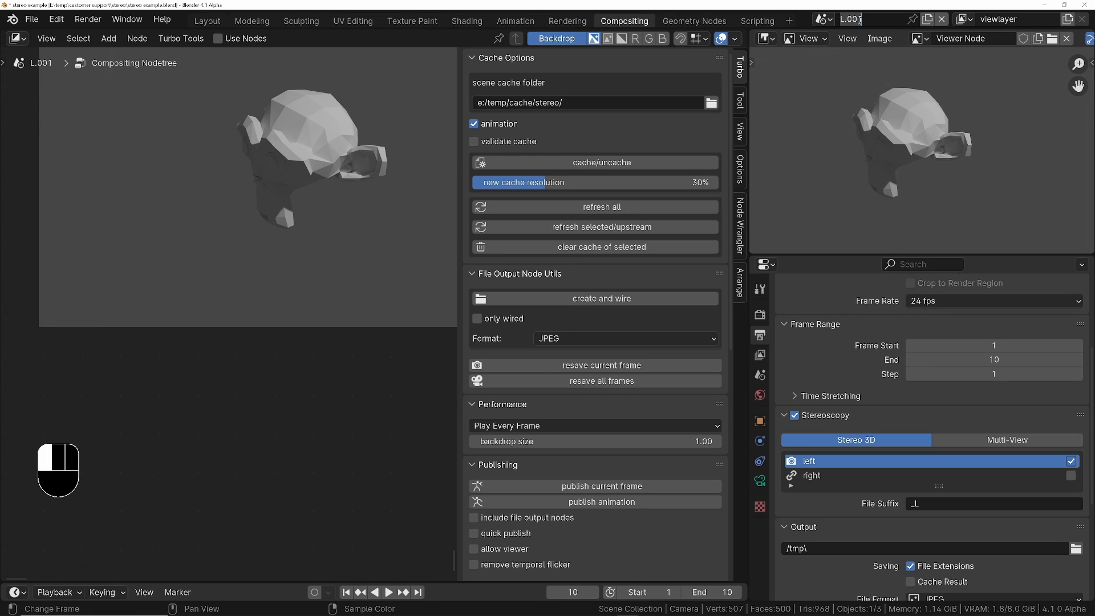
text(R)
key(Return)
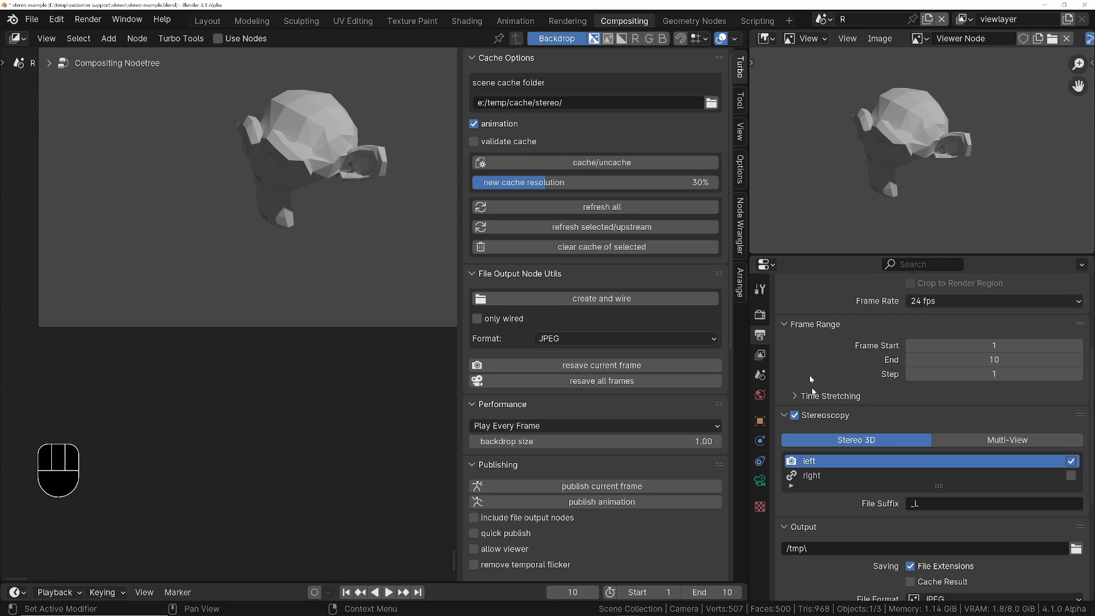
Step: Make scene R render only the right view instead of the left
click(1071, 460)
click(893, 476)
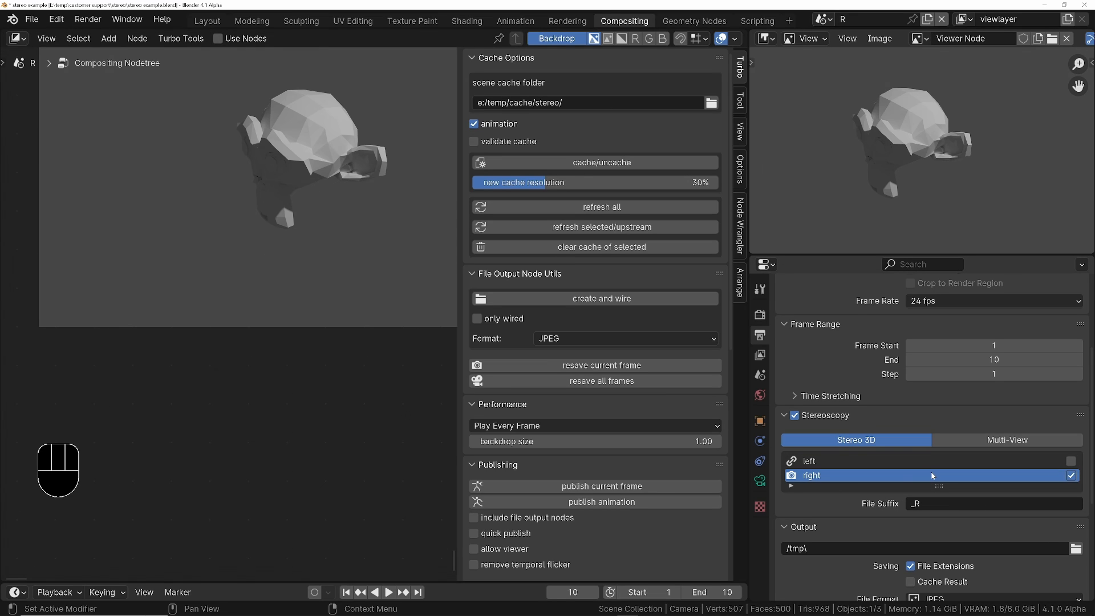
Step: Create a new empty scene named Master and enable Use Nodes for its compositor
click(928, 19)
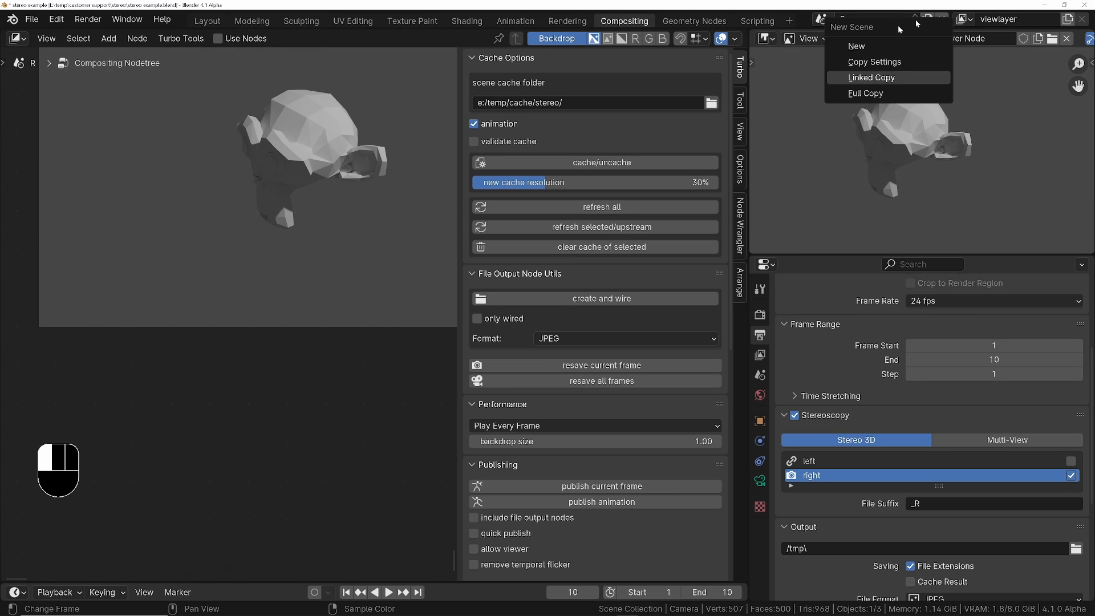
click(858, 46)
double_click(865, 19)
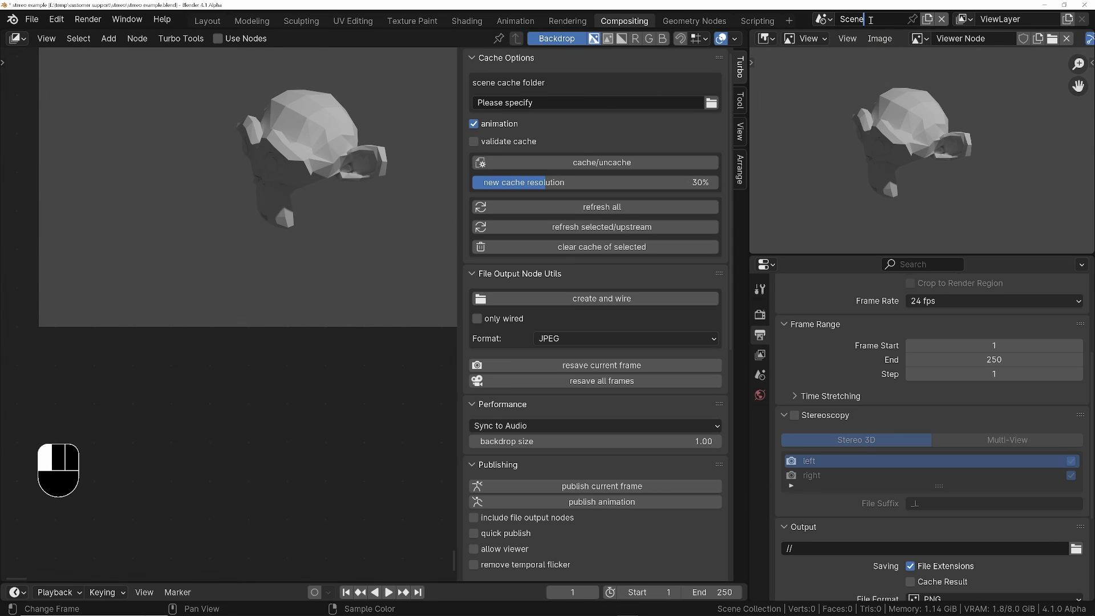
text(Master)
click(815, 30)
click(257, 68)
click(219, 39)
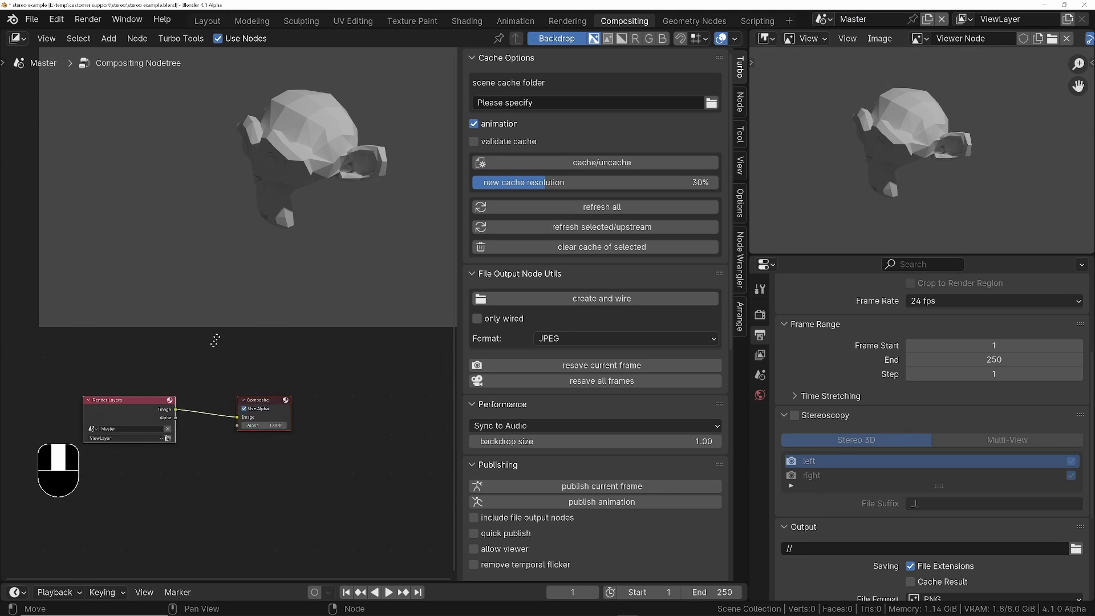
Step: Frame the default nodes and make the Render Layers node read scene L
middle_drag(218, 351, 227, 261)
scroll(227, 256, up, 3)
key(n)
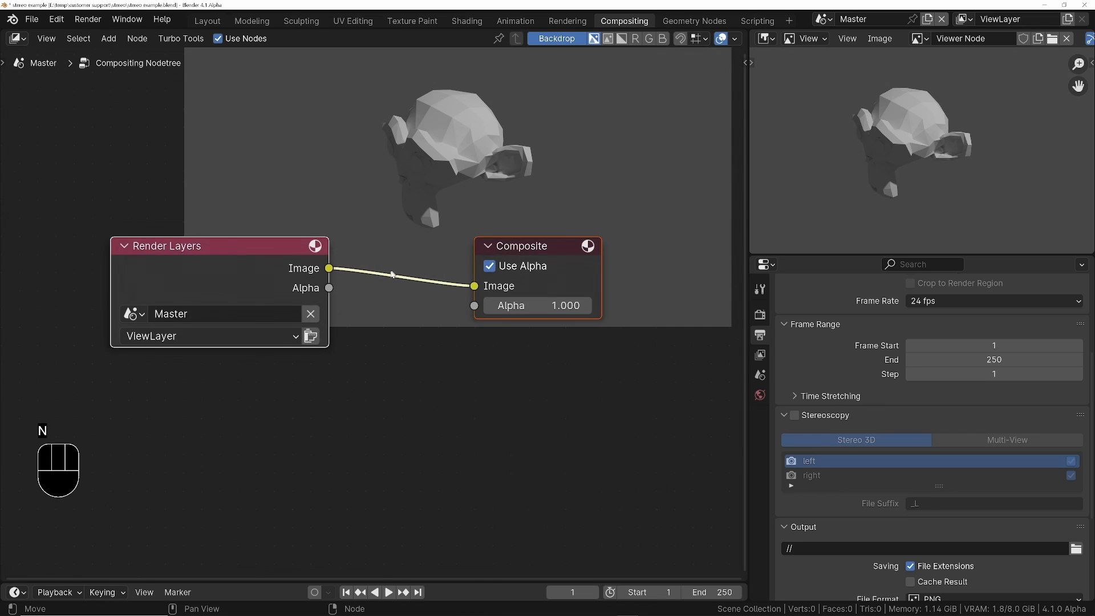
middle_drag(402, 385, 374, 336)
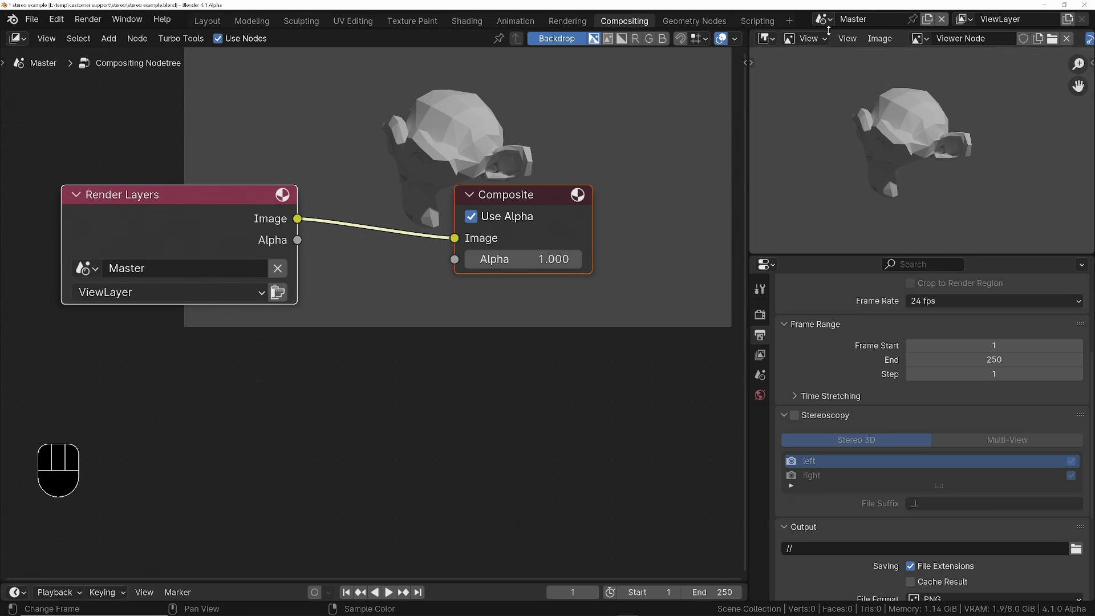
click(86, 268)
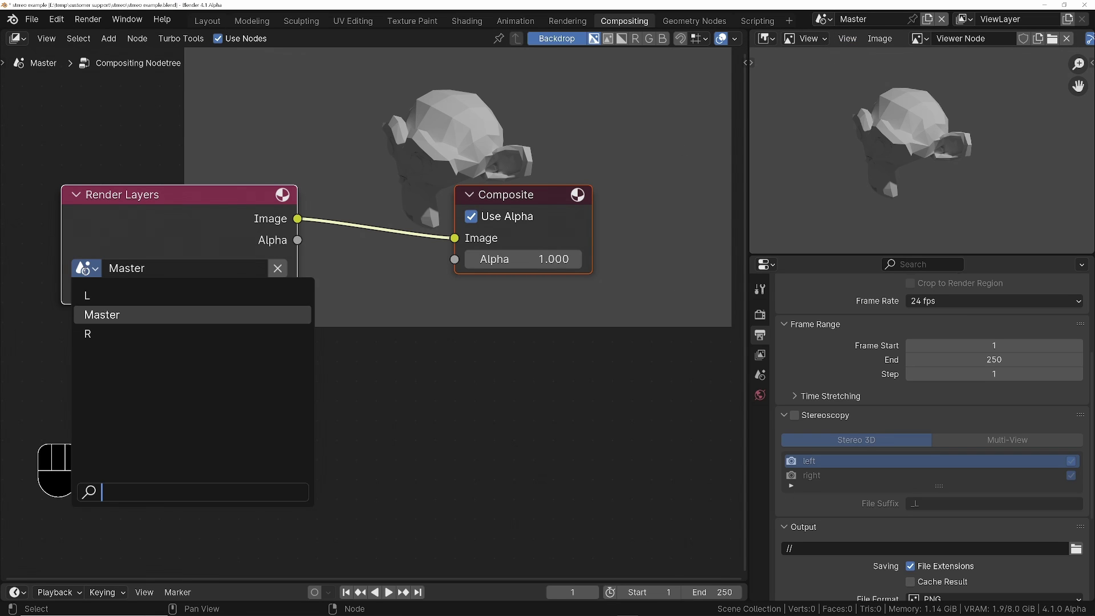
click(90, 297)
Step: Duplicate the Render Layers node below and make the copy read scene R
drag(133, 219, 145, 207)
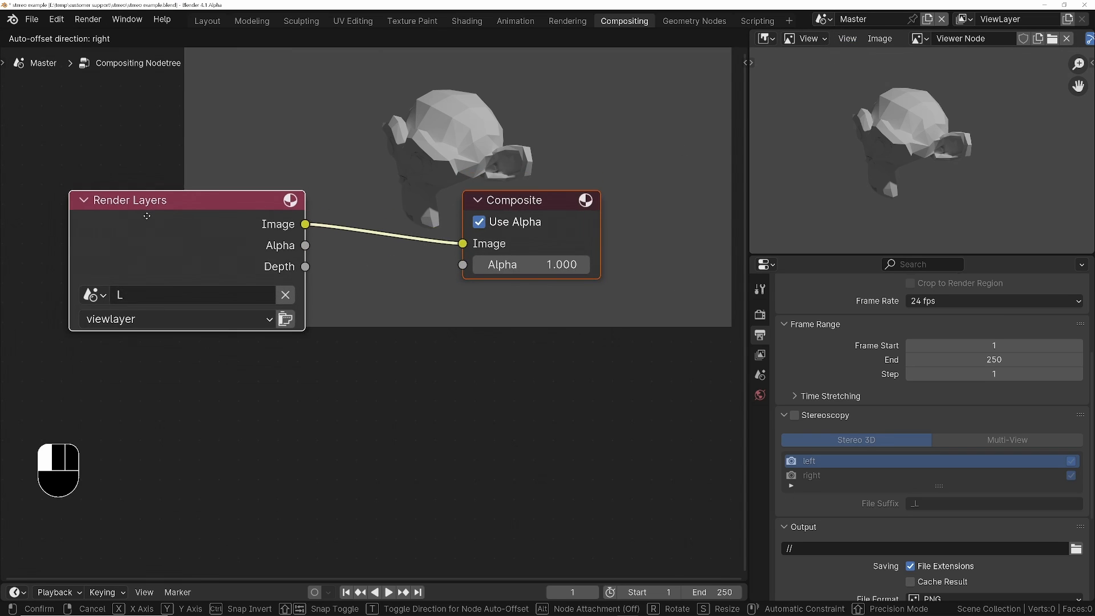
middle_drag(171, 278, 193, 230)
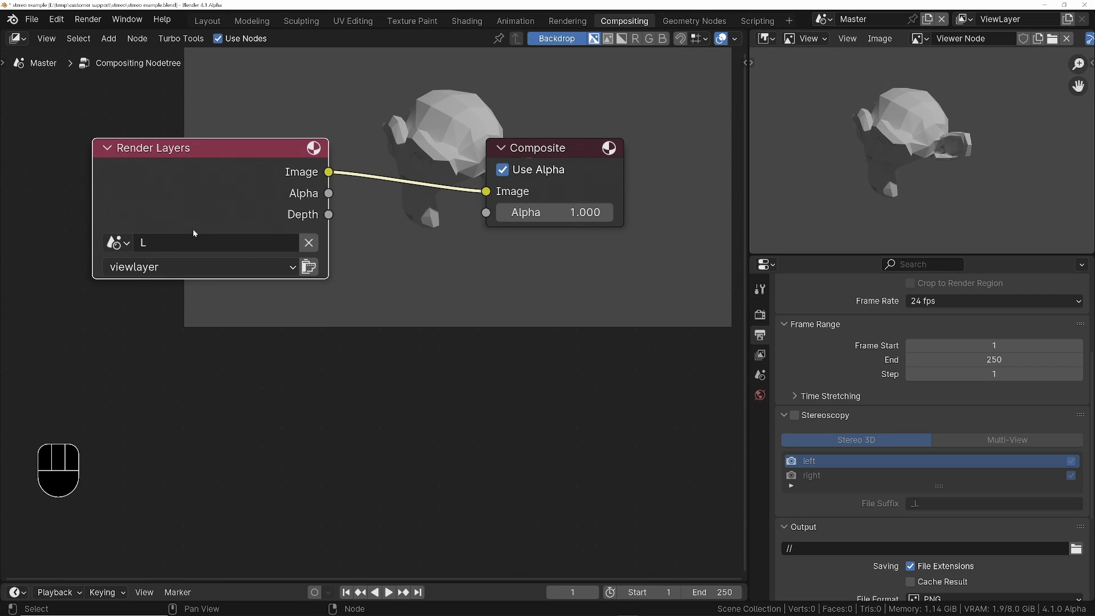
key(shift+d)
click(134, 400)
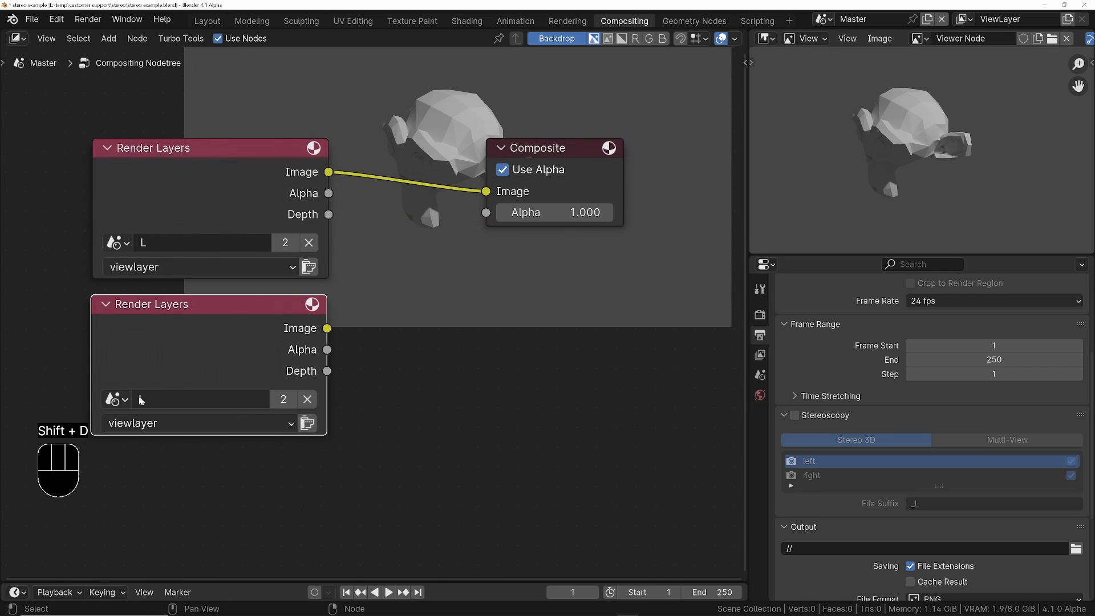
click(117, 400)
click(117, 216)
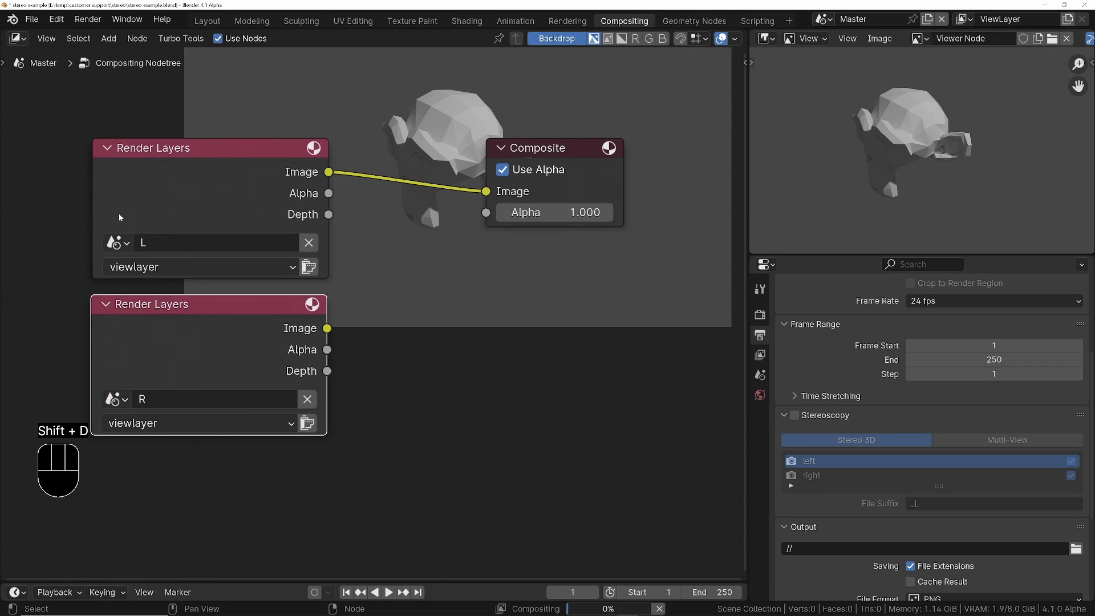
Step: Spread the nodes apart and add a Separate Color node from the node search
key(g)
click(264, 319)
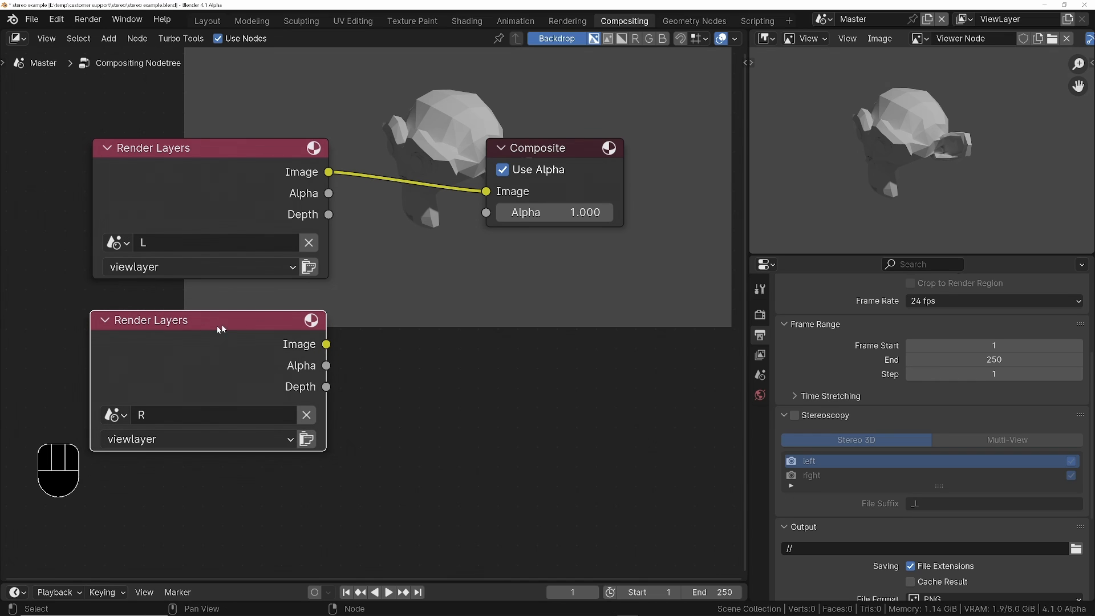
drag(507, 191, 611, 243)
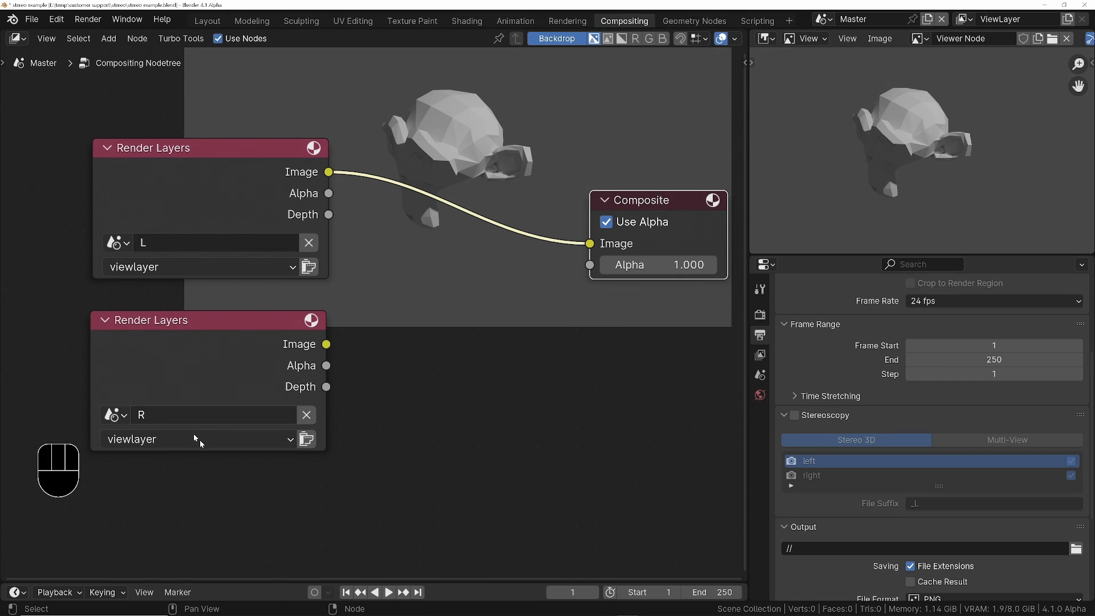
scroll(291, 370, down, 2)
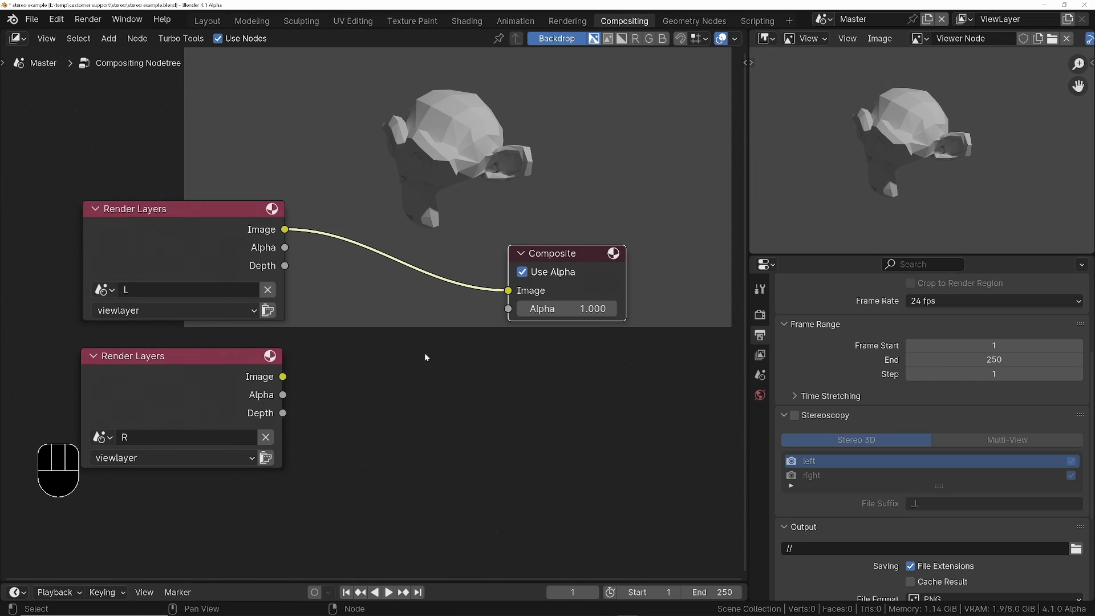
key(shift+a)
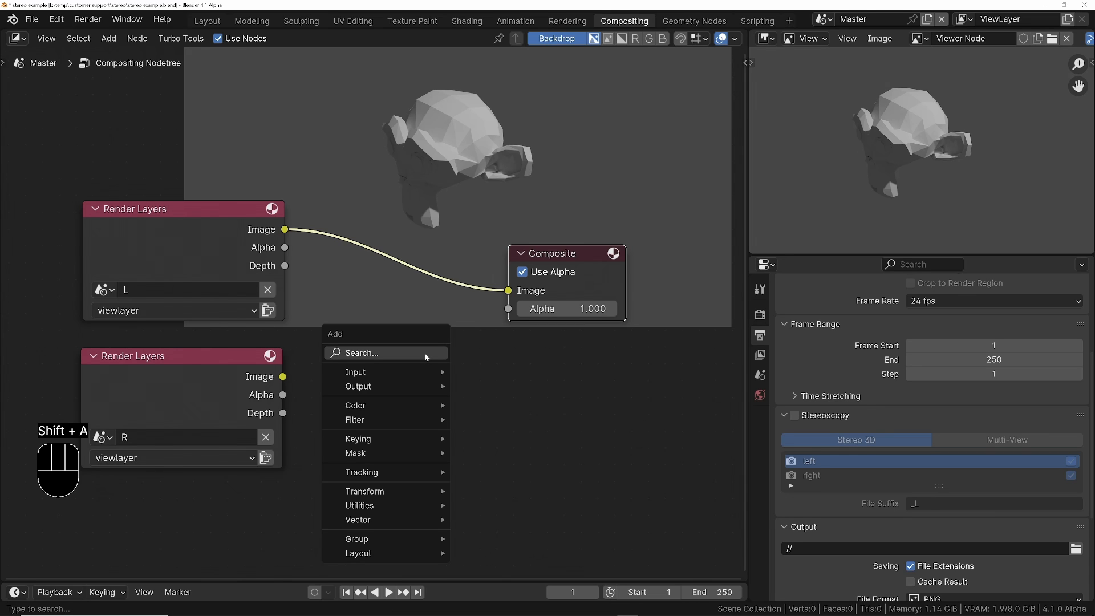
text(sep)
key(Down)
key(Down)
key(Down)
key(Return)
click(366, 385)
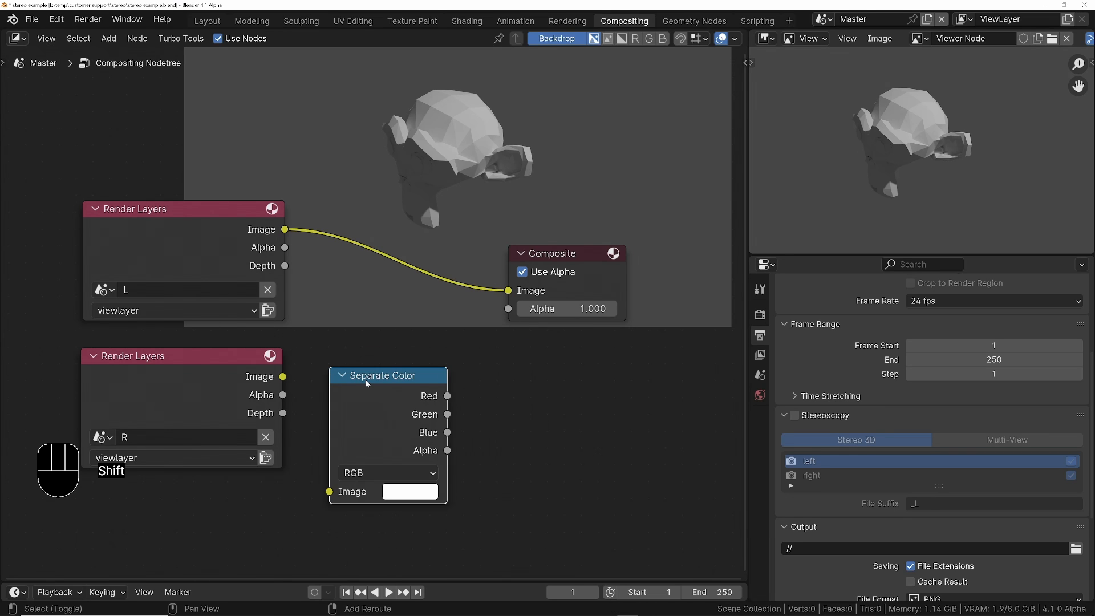
Step: Duplicate Separate Color into the L→Composite link and wire R's Image into the other one
key(shift+d)
click(390, 197)
drag(251, 220, 240, 187)
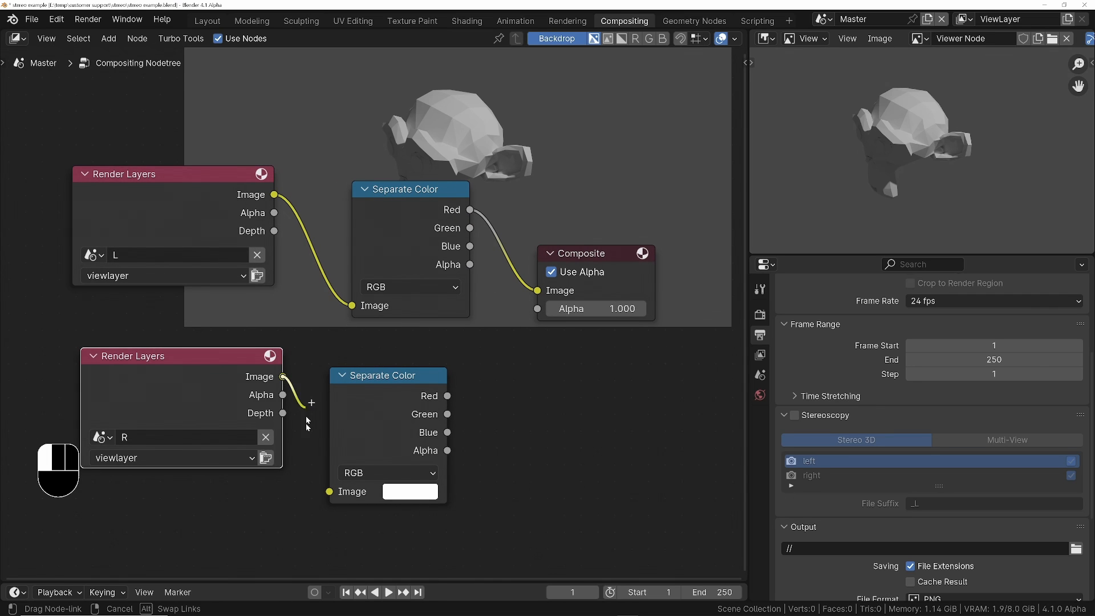
drag(283, 378, 330, 492)
drag(591, 254, 671, 301)
Step: Add a Combine Color node into the Red→Composite link
middle_drag(526, 391, 470, 389)
key(shift+a)
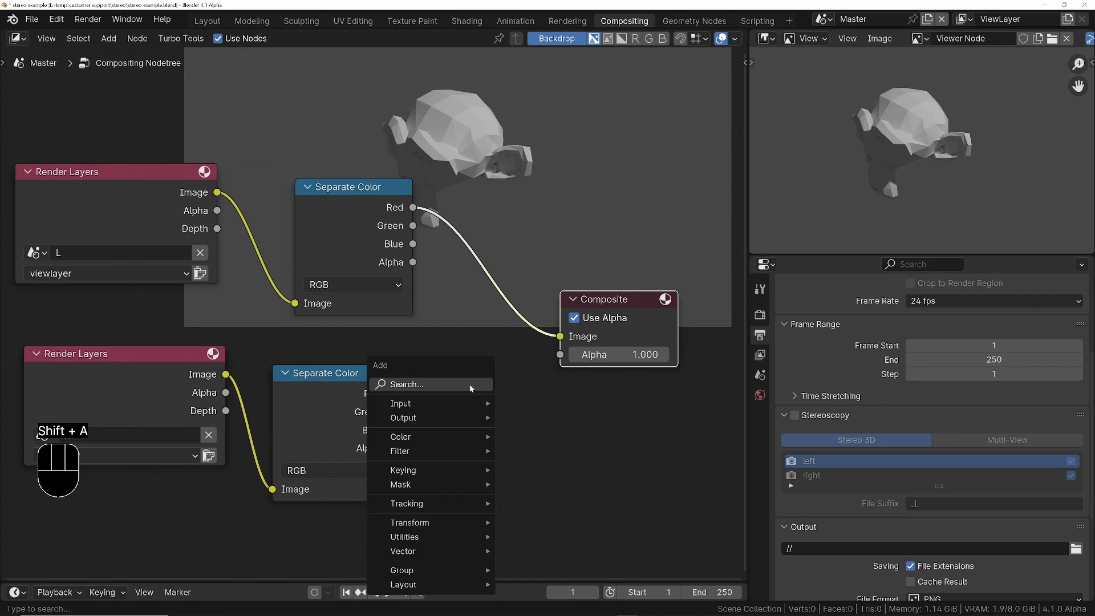
click(471, 385)
text(com)
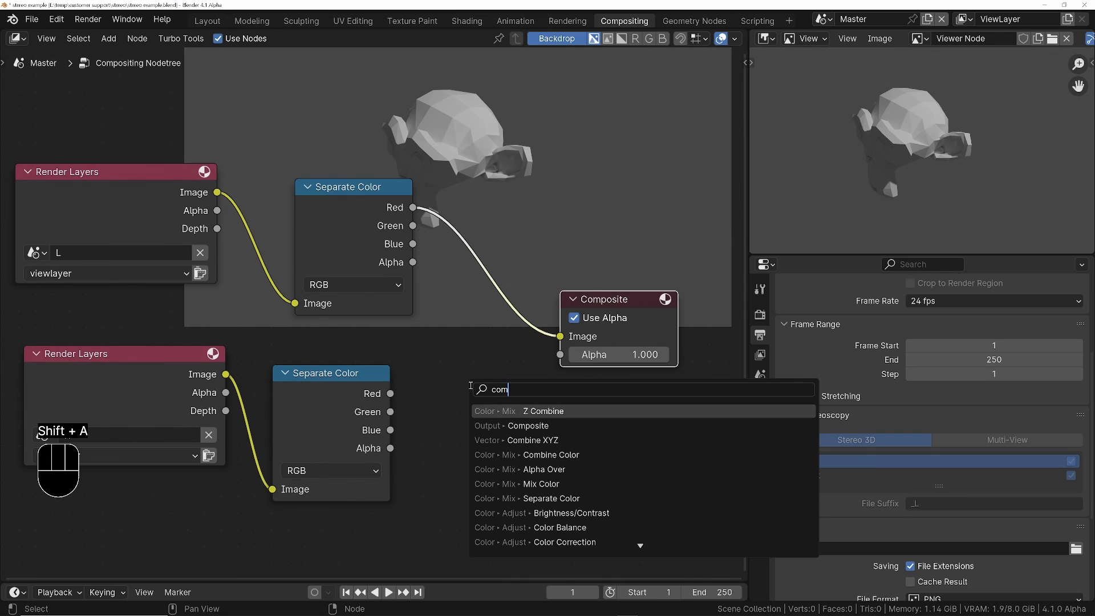
key(Down)
key(Down)
key(Down)
key(Return)
click(539, 342)
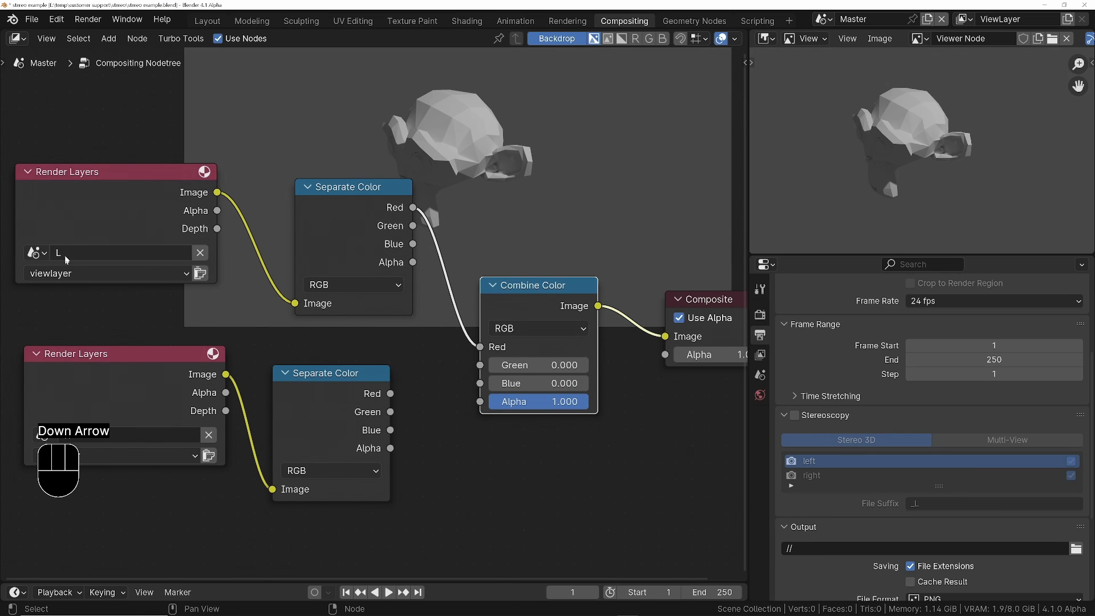
Step: Wire R's Separate Color Green and Blue outputs into Combine Color's Green and Blue
drag(389, 412, 479, 366)
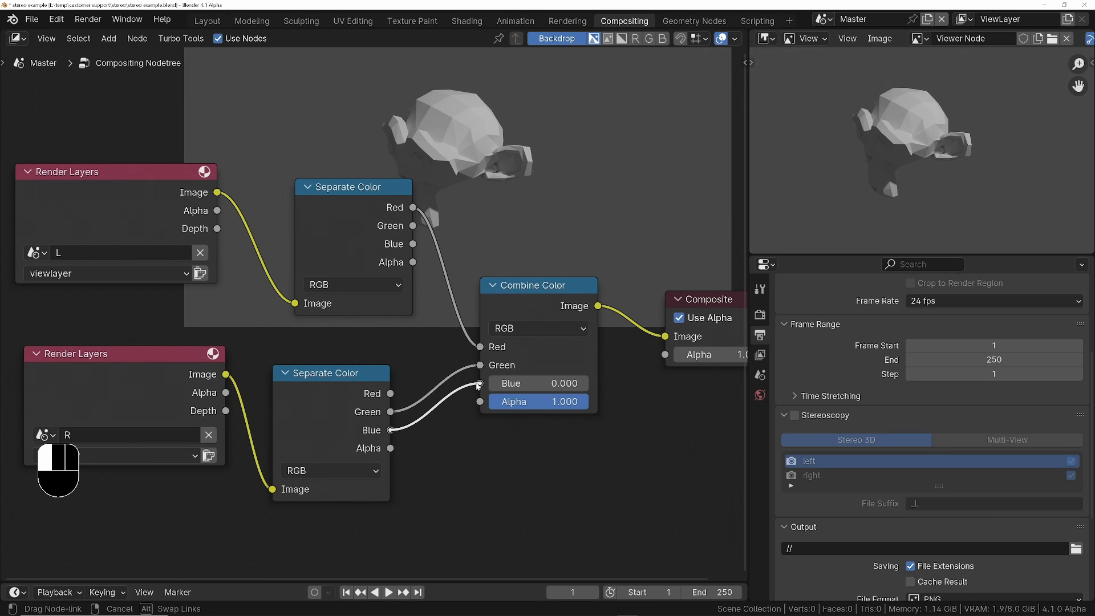
drag(392, 429, 480, 383)
scroll(499, 346, down, 2)
scroll(498, 346, down, 1)
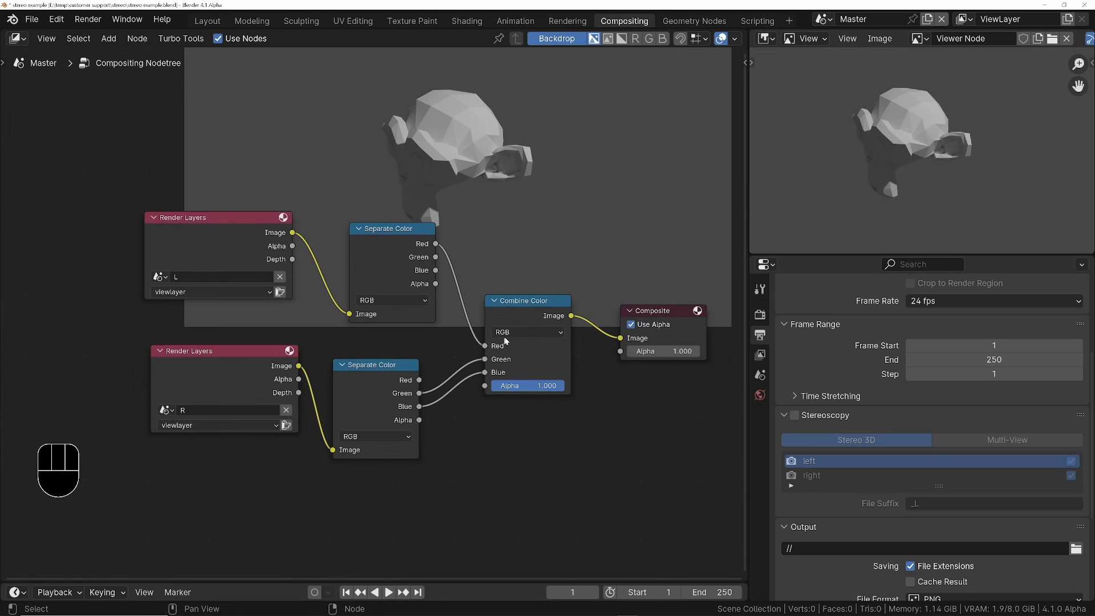
middle_drag(499, 345, 467, 357)
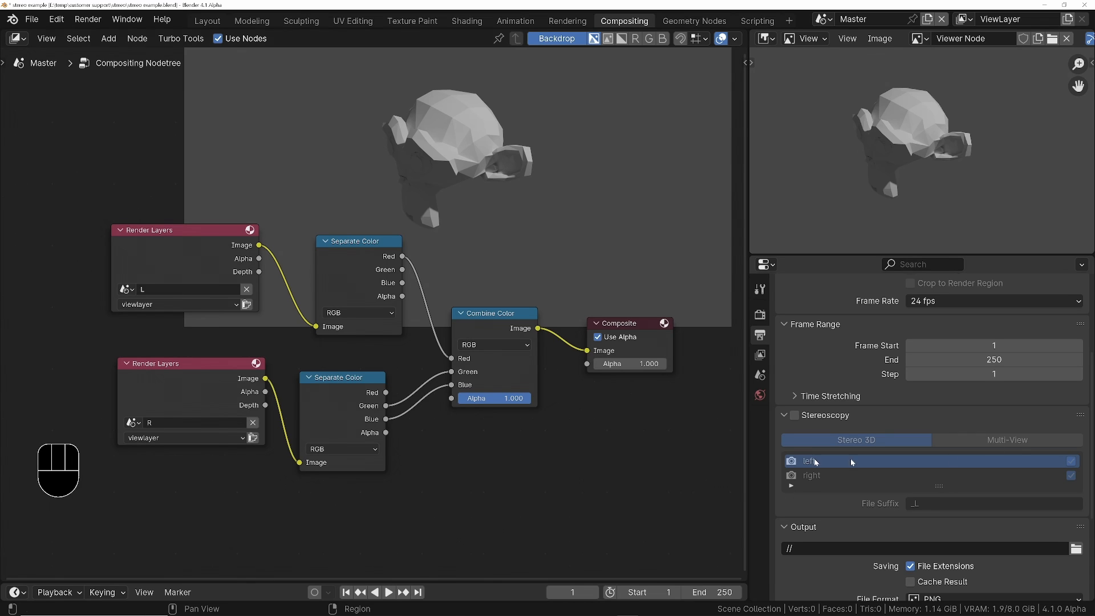
scroll(881, 318, up, 3)
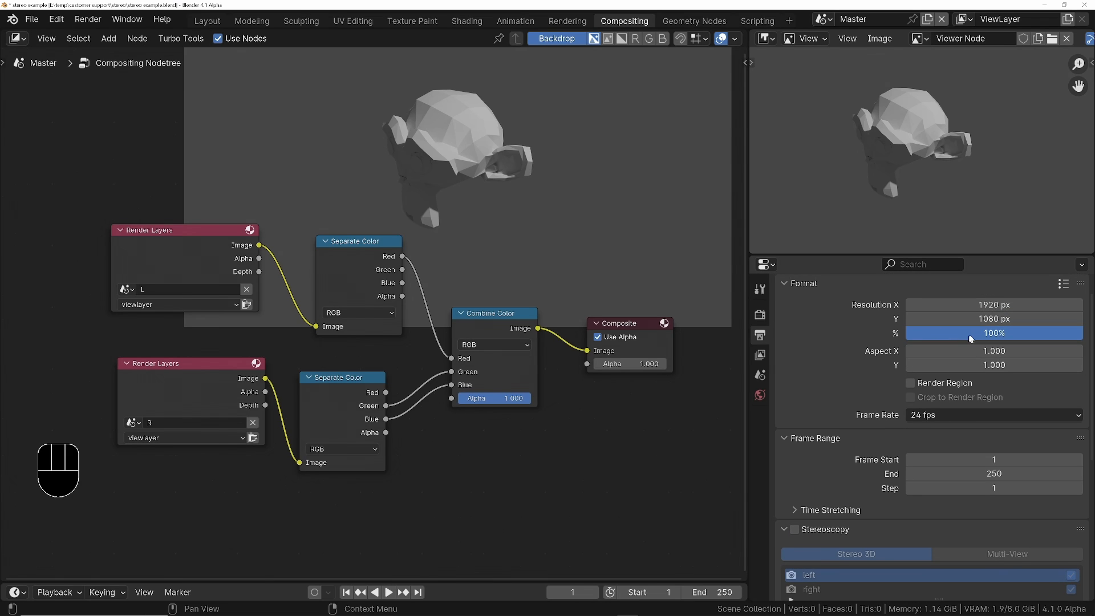
Step: Set the resolution scale to 30% and show the render engine settings
double_click(933, 333)
text(30)
key(Return)
scroll(853, 529, down, 3)
scroll(822, 428, up, 2)
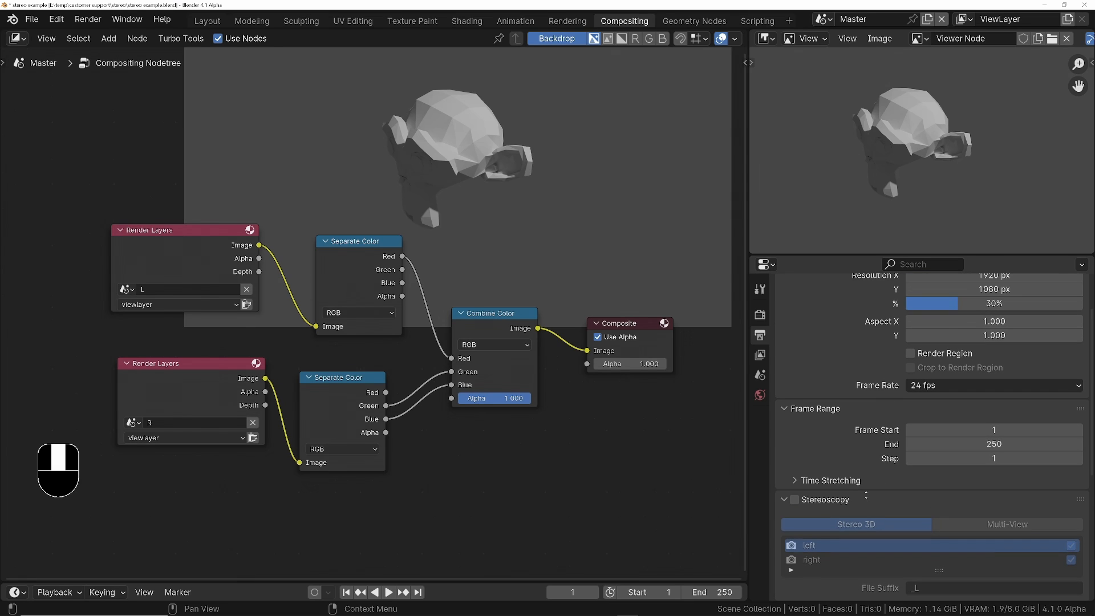
click(759, 315)
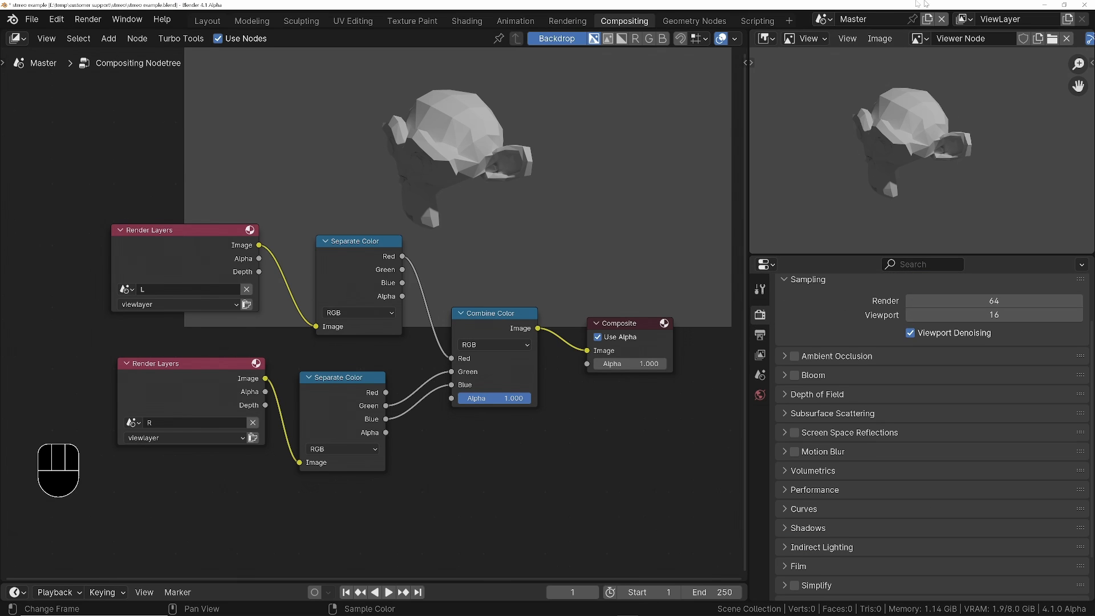
scroll(965, 513, up, 2)
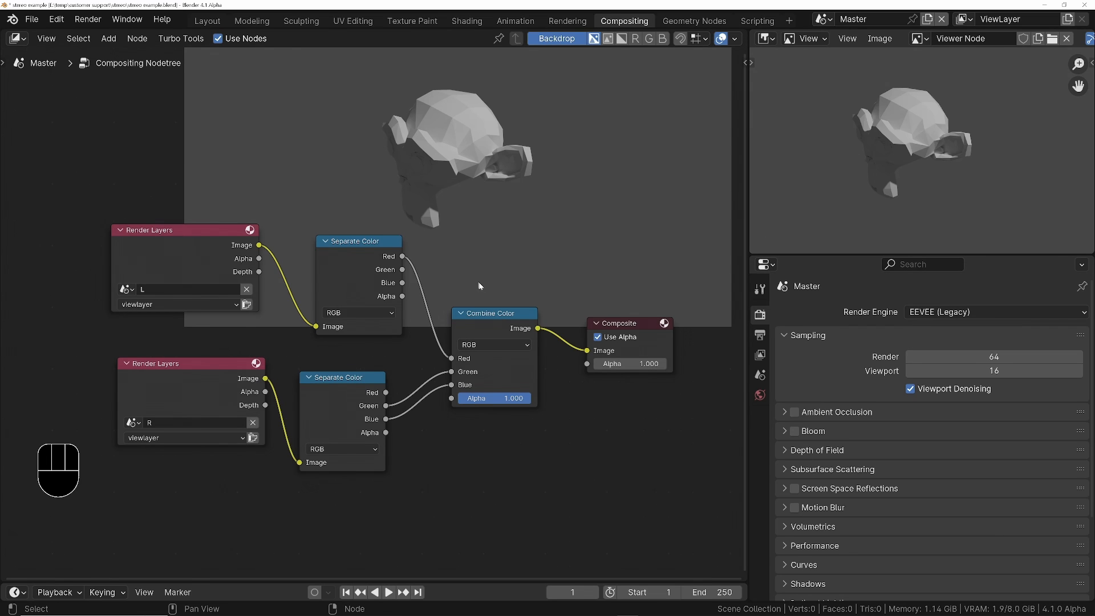
click(831, 23)
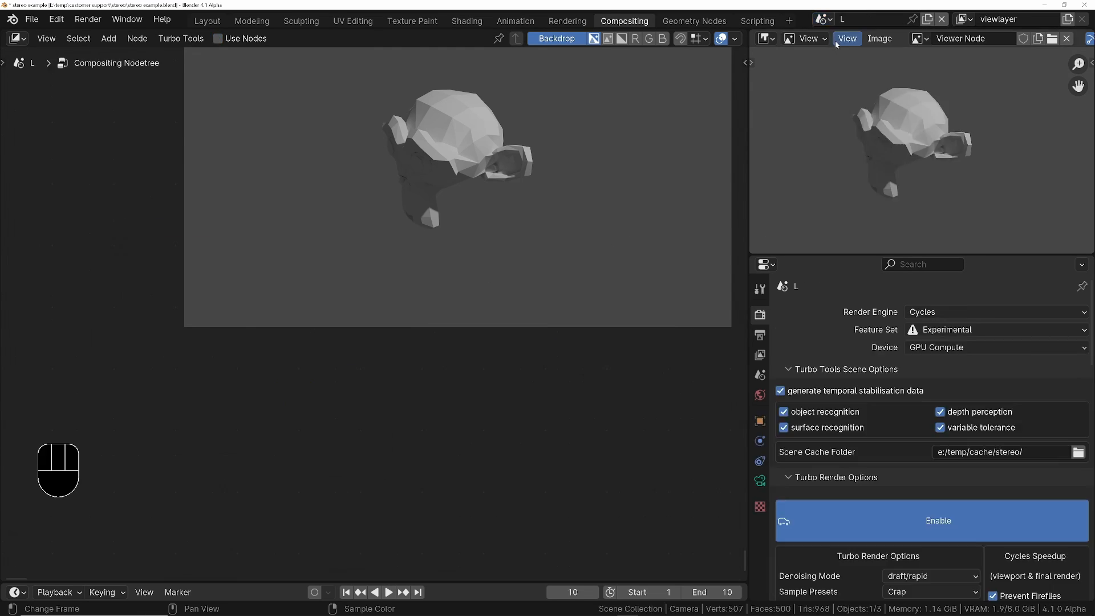
scroll(871, 471, down, 1)
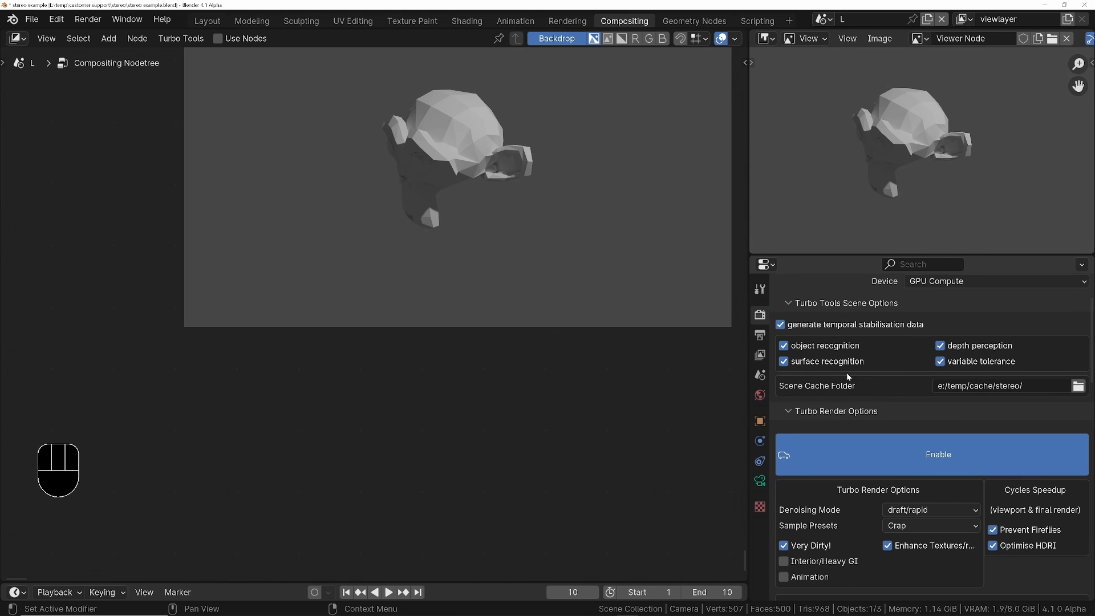
scroll(872, 479, up, 1)
scroll(874, 485, down, 2)
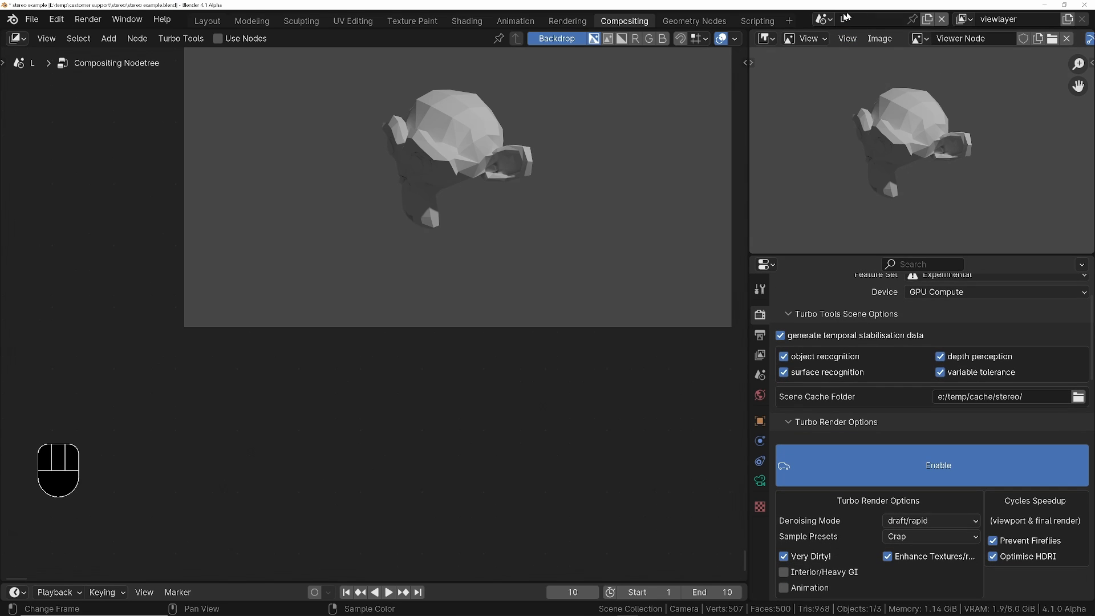
scroll(840, 461, down, 2)
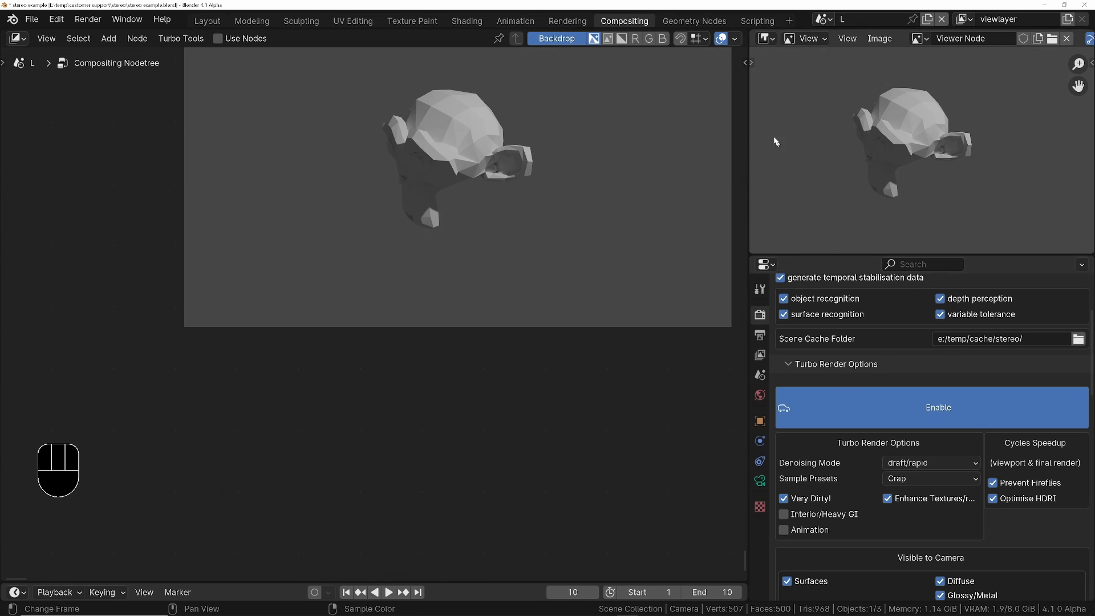
click(822, 20)
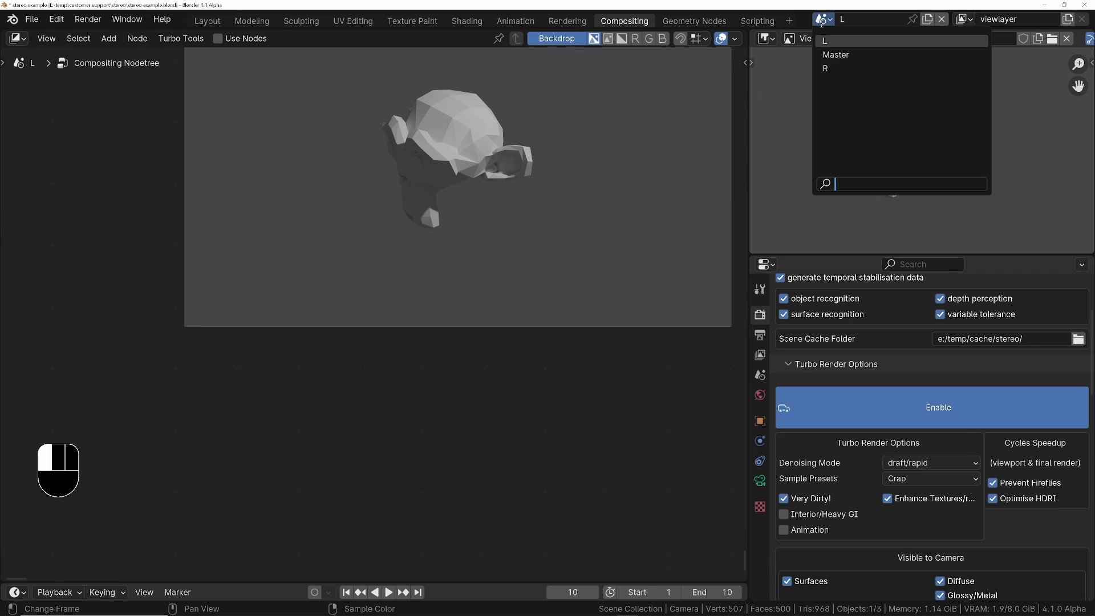
click(825, 69)
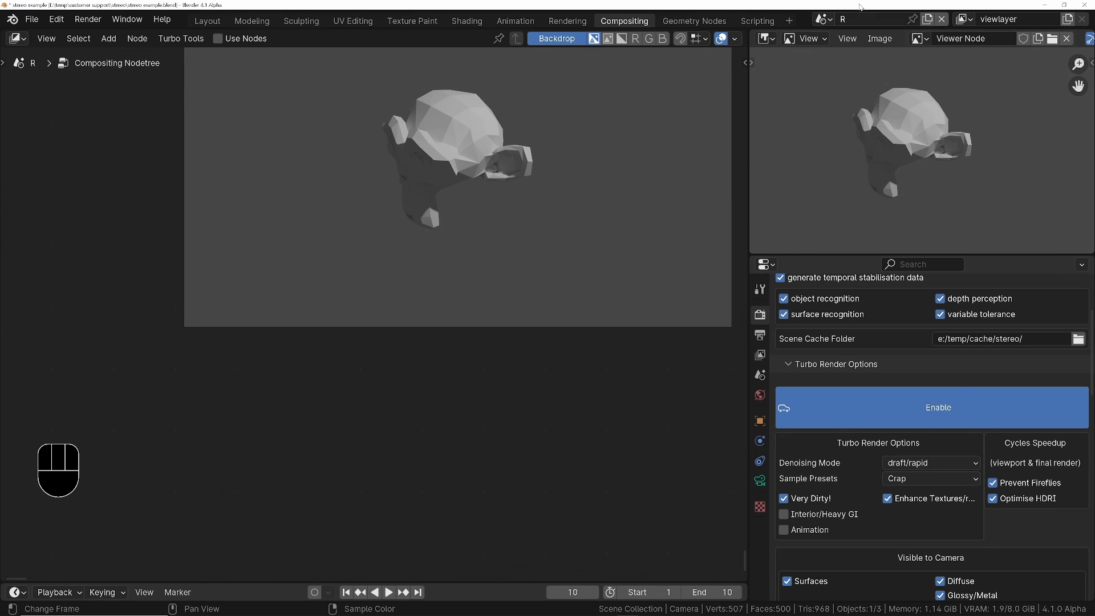
click(822, 18)
click(842, 52)
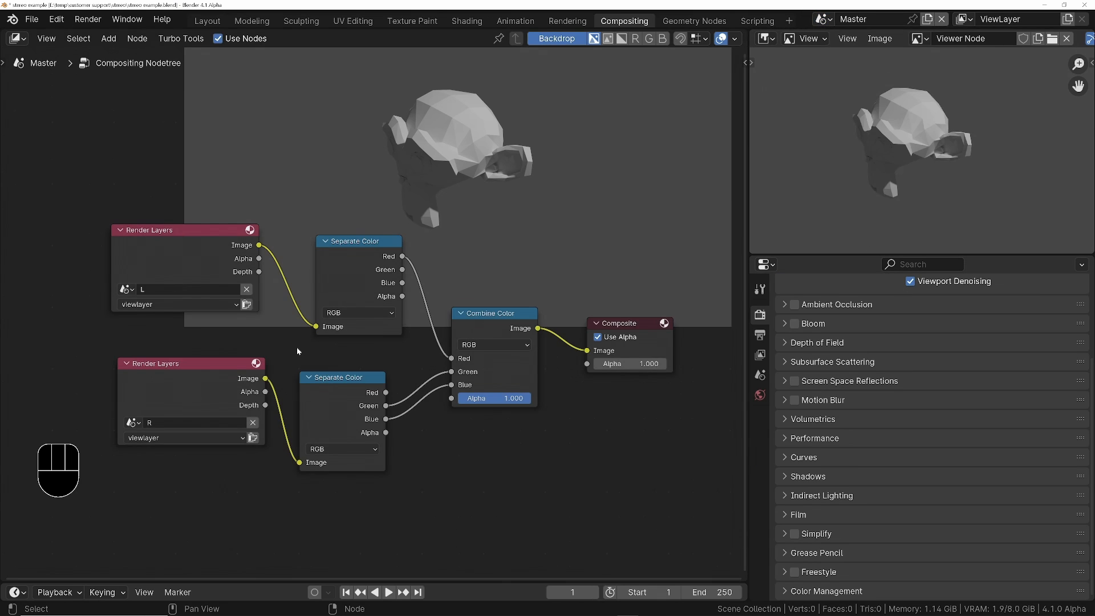
Step: Show the output settings and run Render > turbo tools render still image to cache L and R camera nodes
click(761, 333)
scroll(820, 375, down, 2)
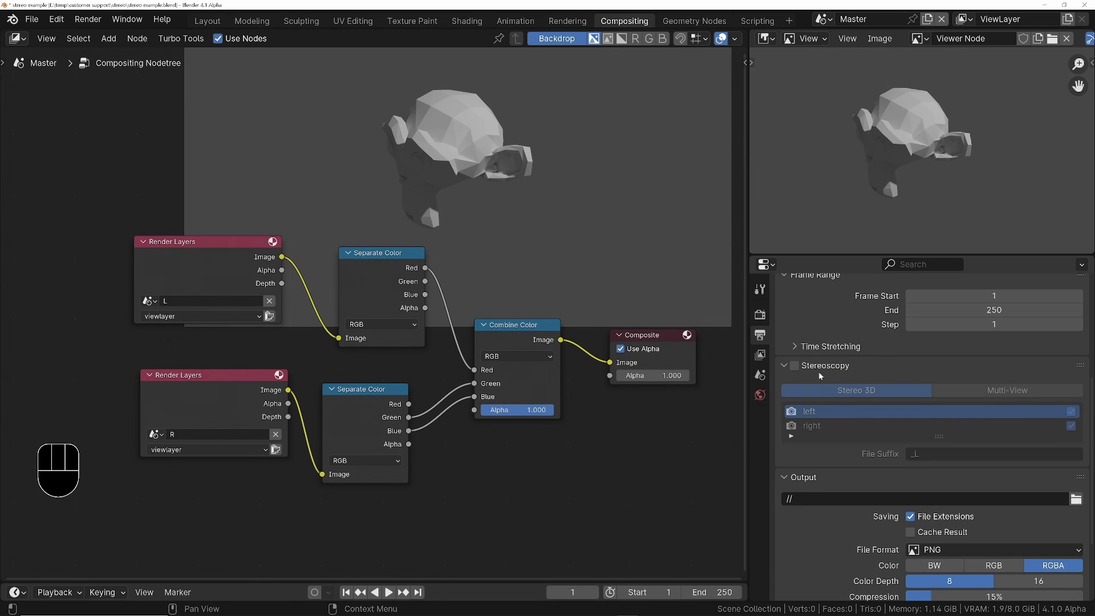
scroll(883, 413, up, 3)
scroll(884, 413, up, 2)
scroll(882, 412, down, 3)
scroll(883, 413, down, 3)
scroll(883, 413, up, 3)
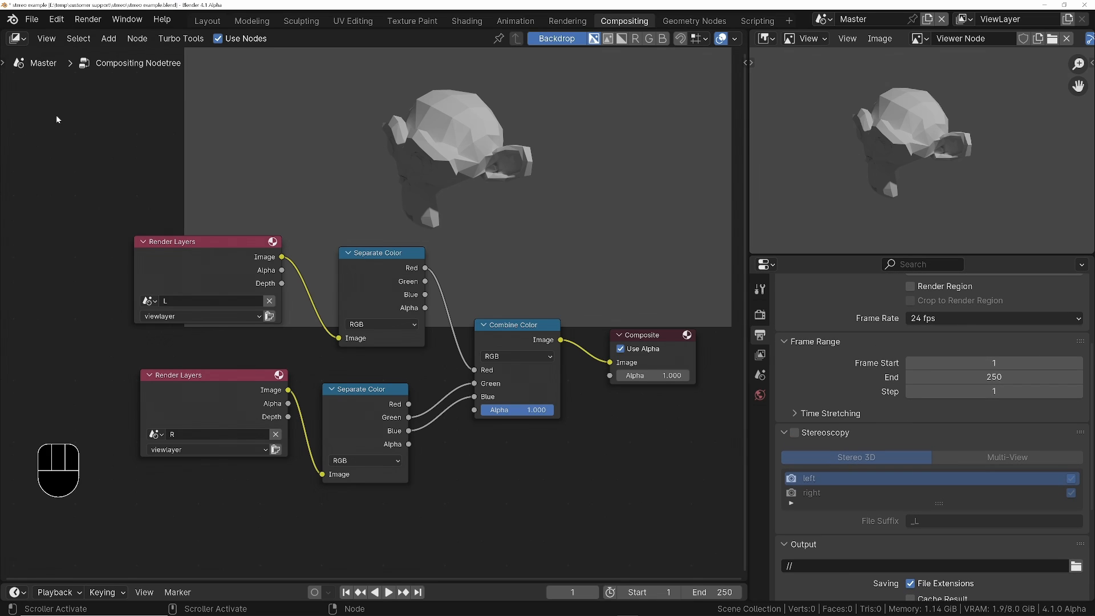
click(88, 19)
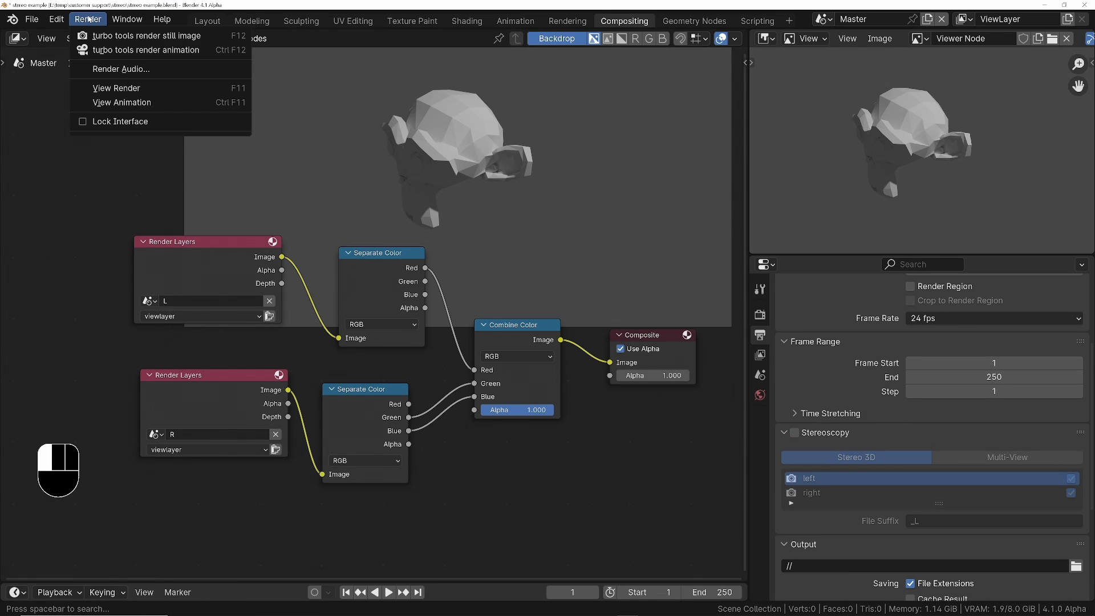
click(162, 37)
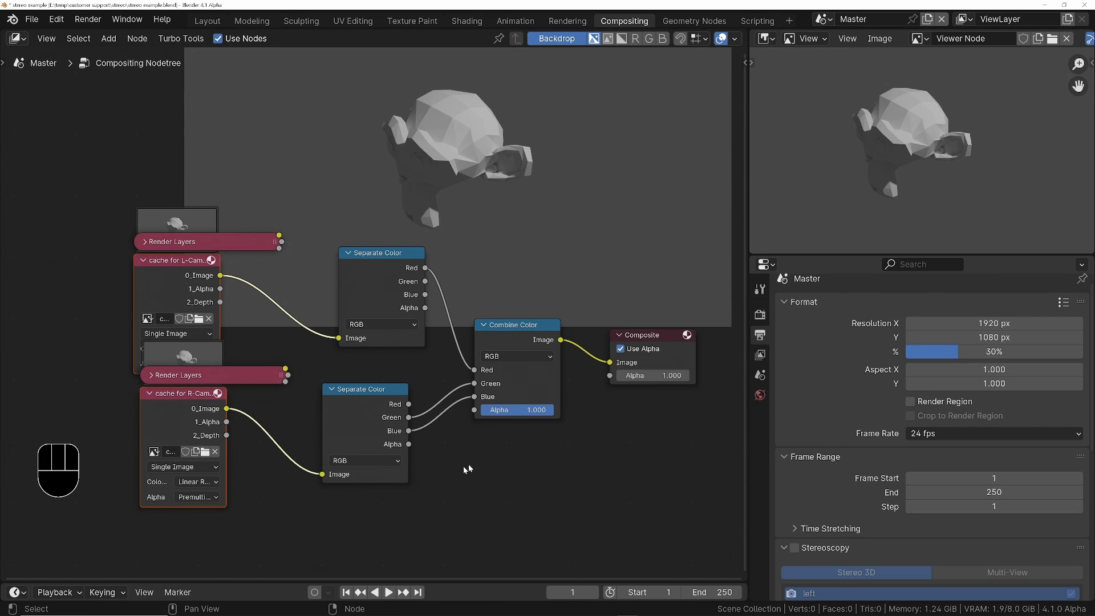
Step: Preview the Combine Color anaglyph output in a Viewer node and move Composite below it
middle_drag(445, 477, 429, 447)
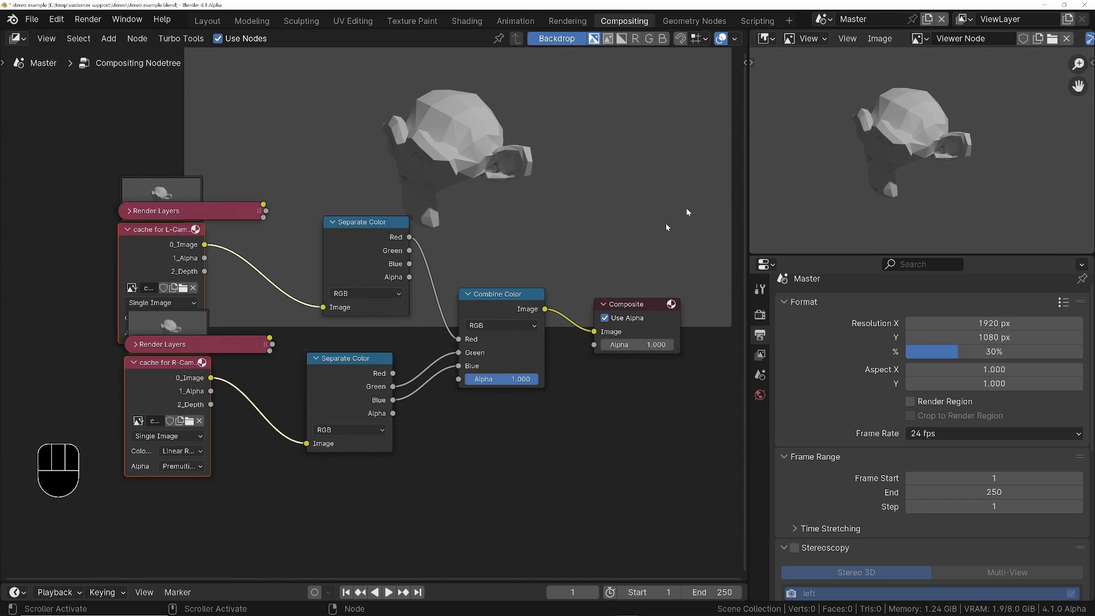
ctrl+shift+click(507, 296)
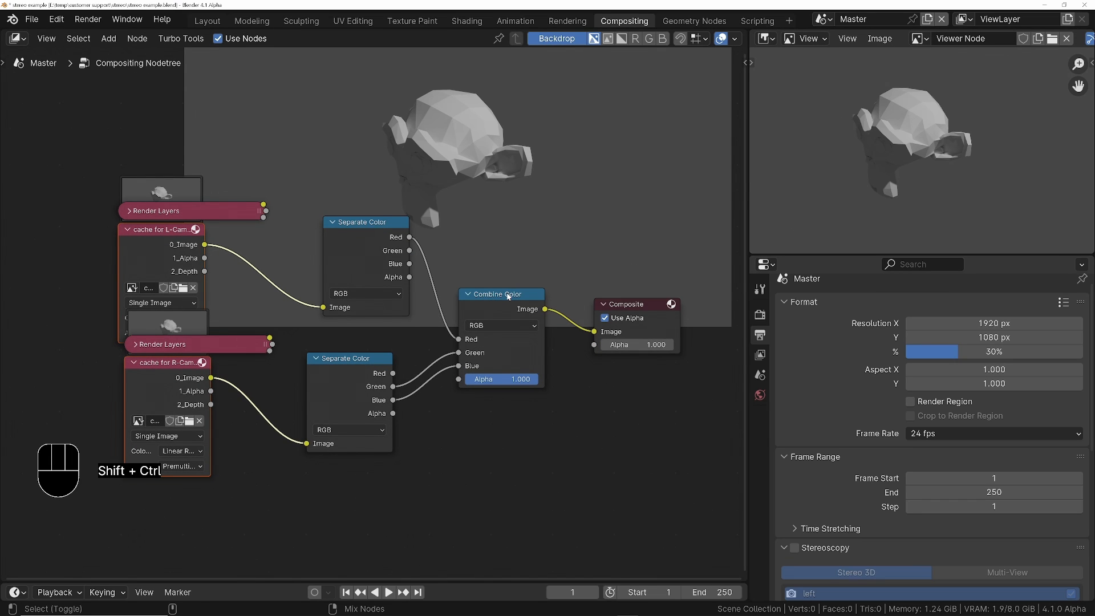
mouse_move(617, 310)
mouse_down()
mouse_move(635, 379)
mouse_move(614, 388)
mouse_up()
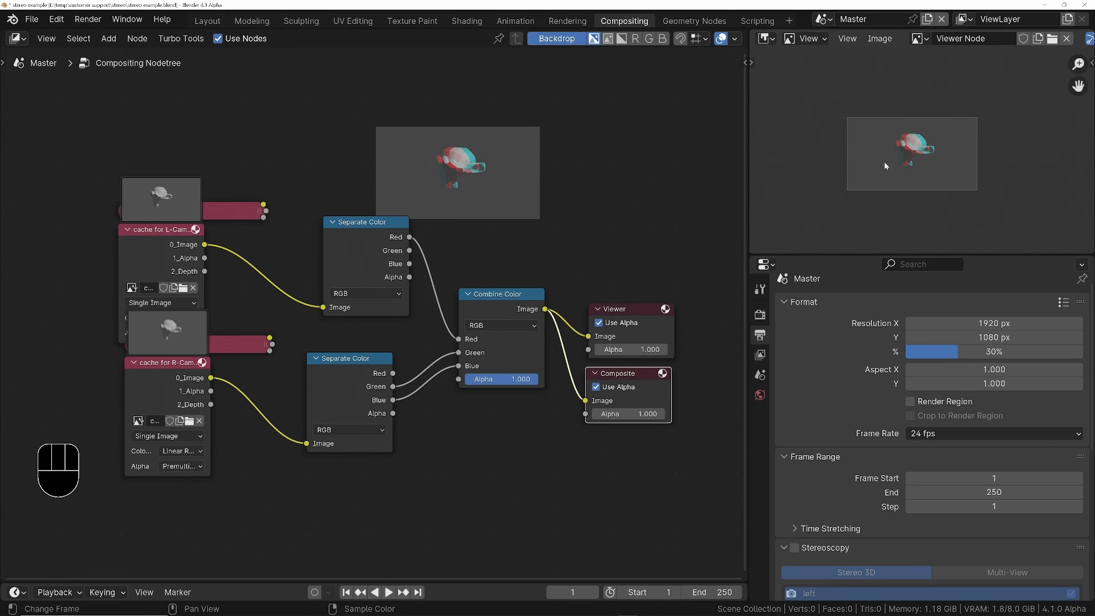
scroll(884, 162, up, 2)
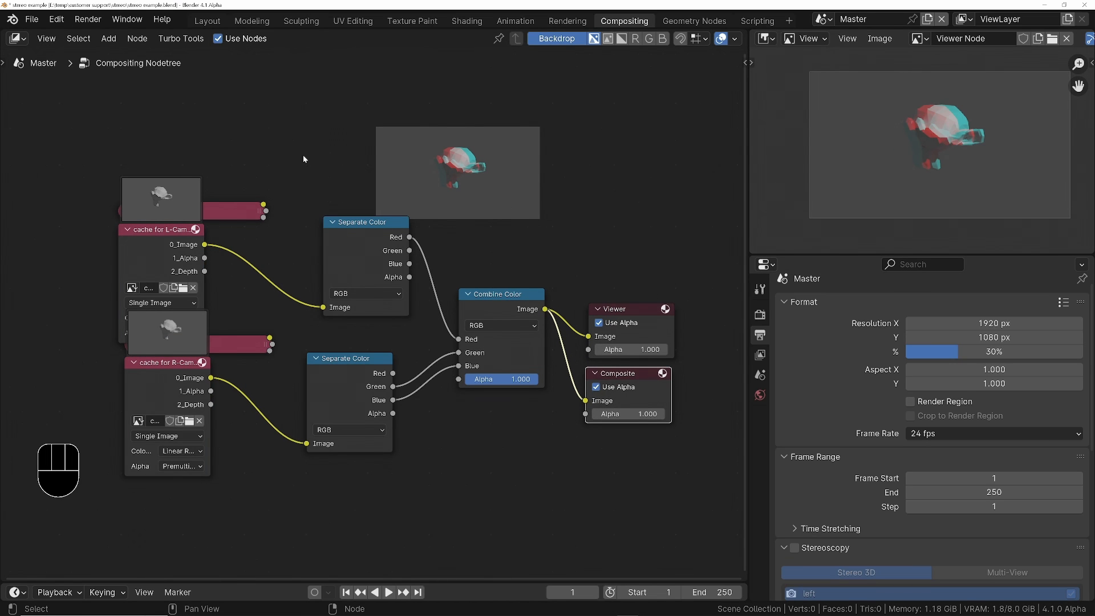
Step: Render the animation with Turbo Tools and set the end frame to 10
click(88, 18)
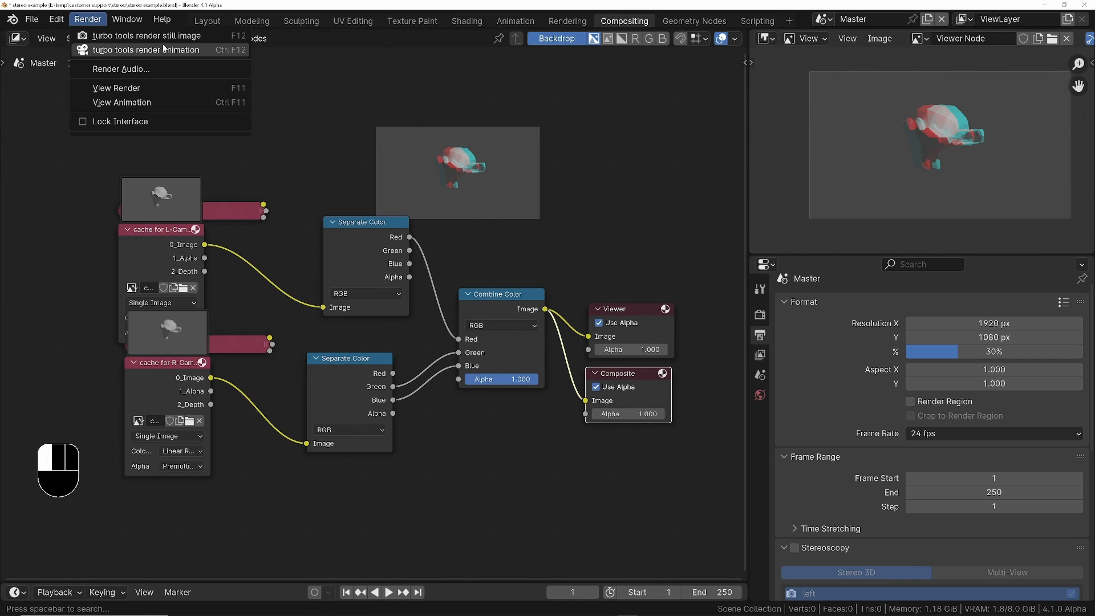
click(135, 51)
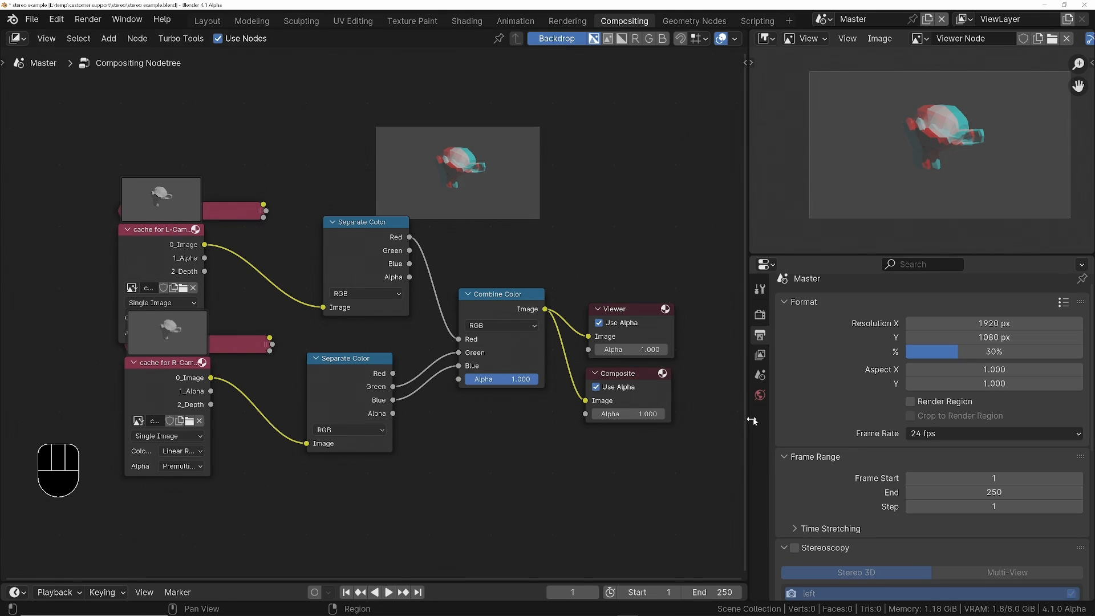
double_click(990, 492)
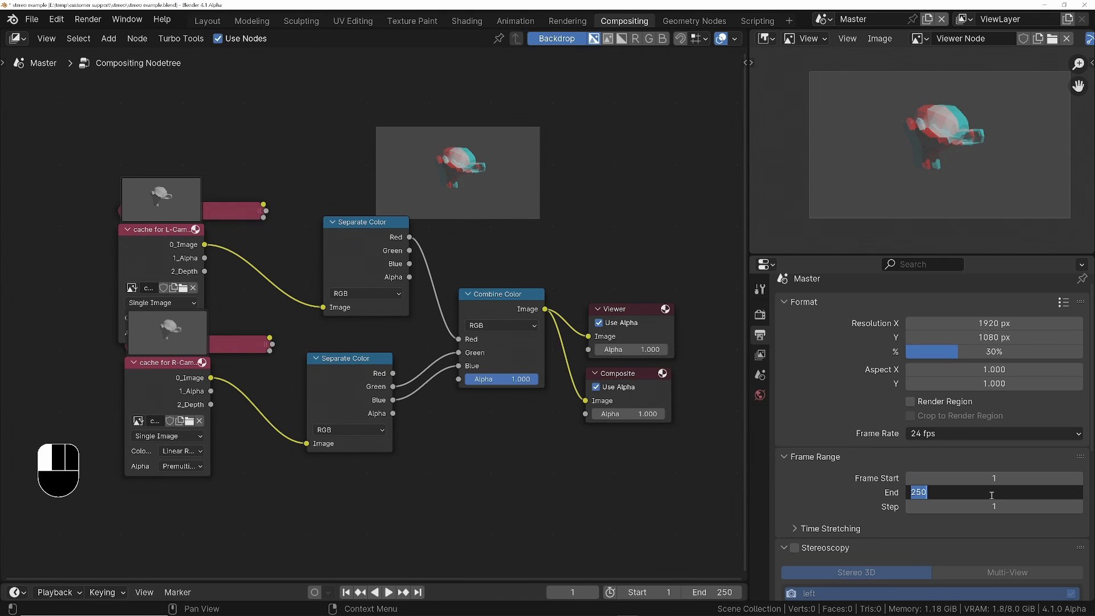
text(10)
key(Return)
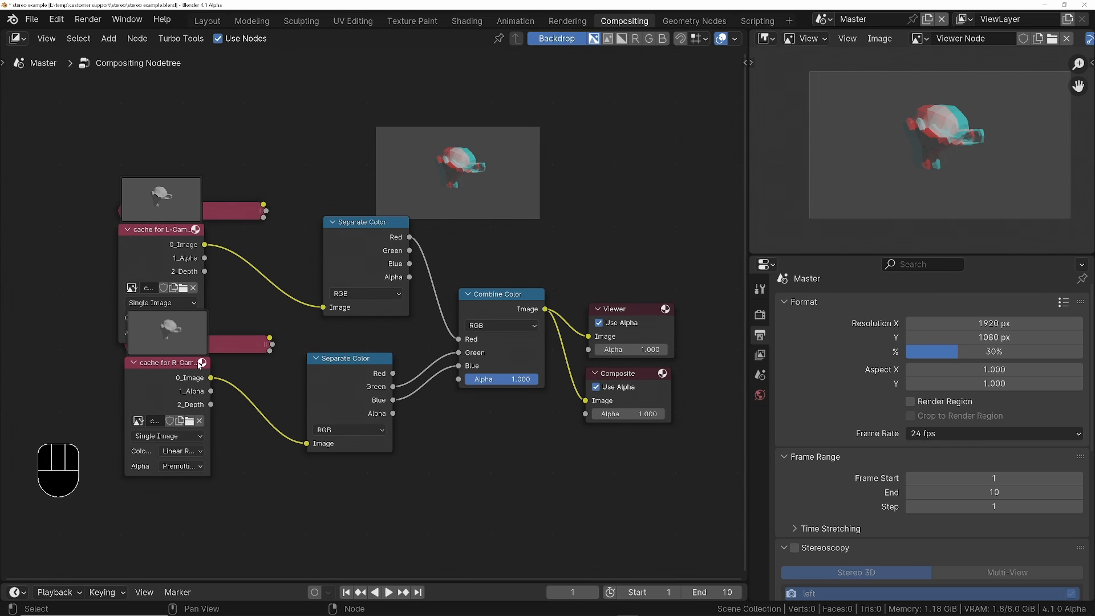
Step: Spread the R-Cam, L-Cam cache and Render Layers nodes apart, then play the animation briefly
drag(183, 365, 179, 420)
mouse_move(189, 230)
mouse_down()
mouse_move(161, 223)
mouse_move(171, 158)
mouse_up()
drag(129, 224, 154, 211)
drag(241, 162, 242, 149)
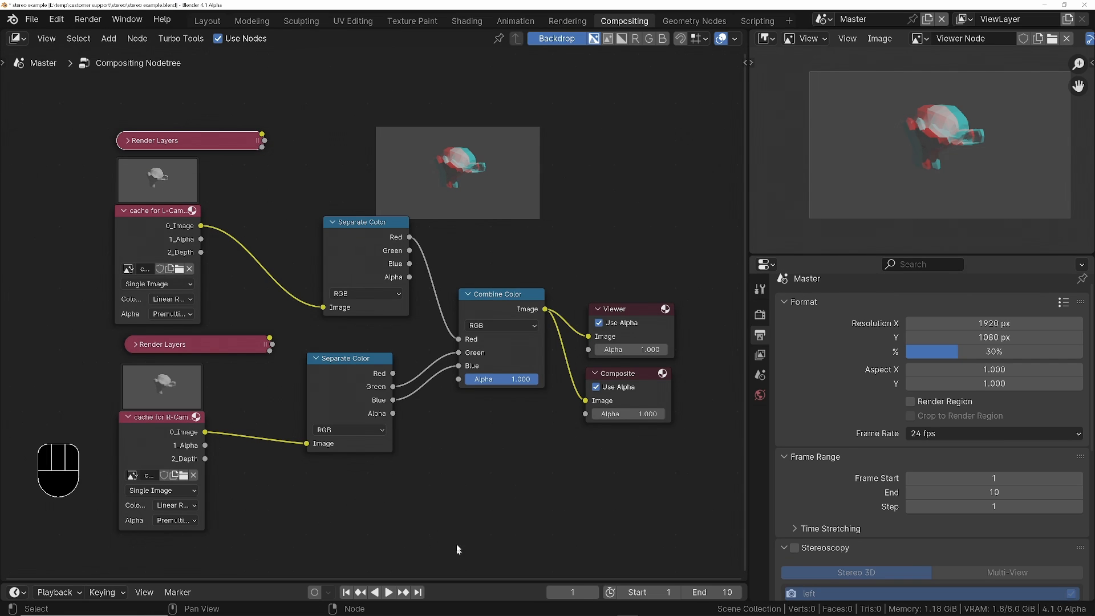
key(space)
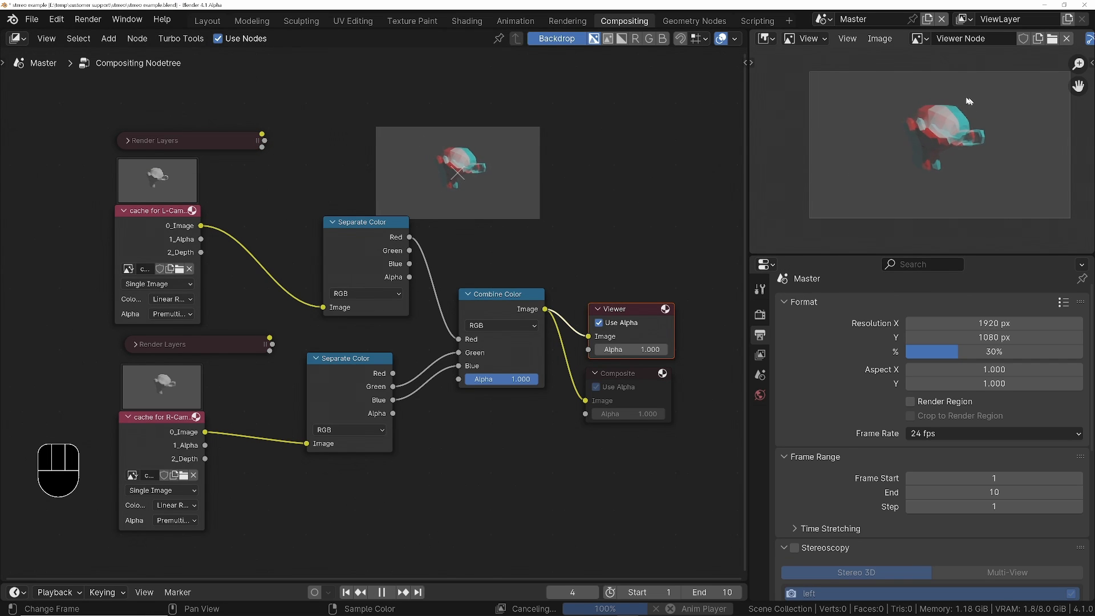
key(space)
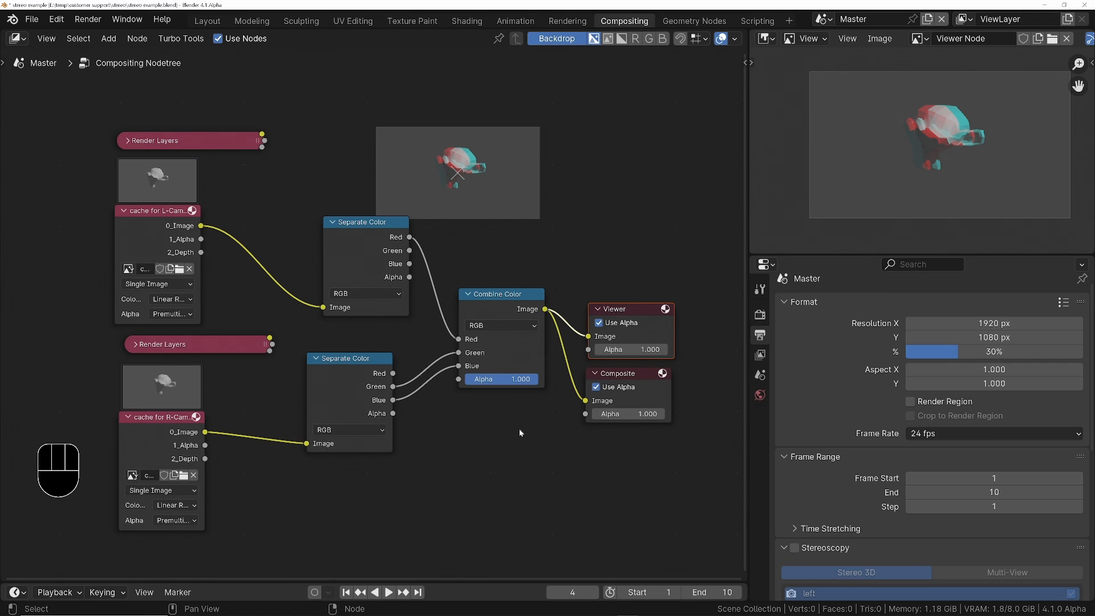
Step: Toggle 'remove temporal flicker' on and back off for the Master scene in the Turbo Tools panel
key(n)
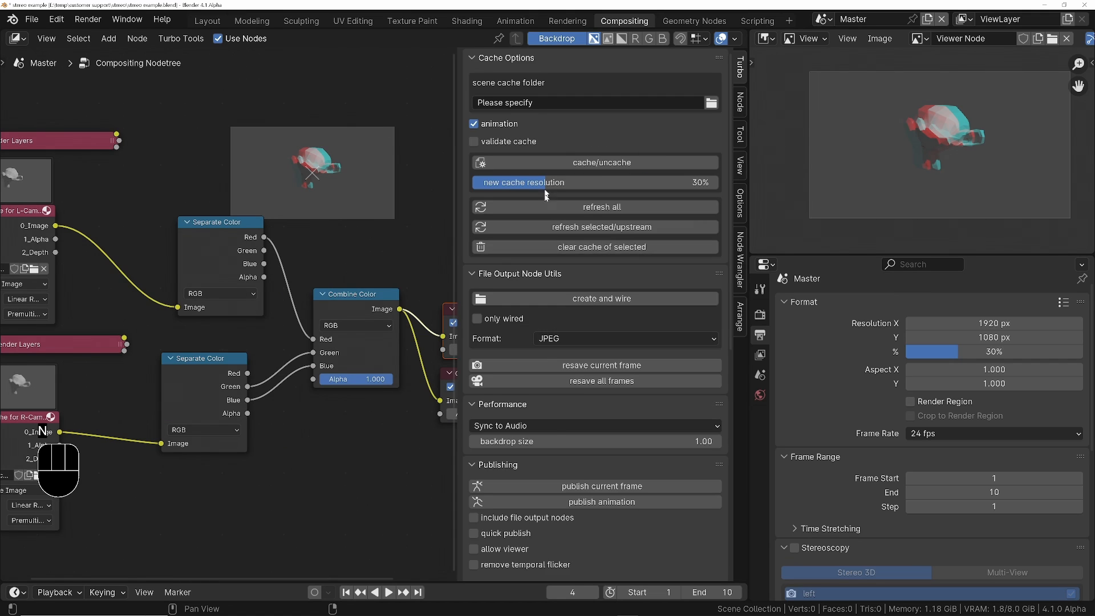
scroll(513, 385, down, 5)
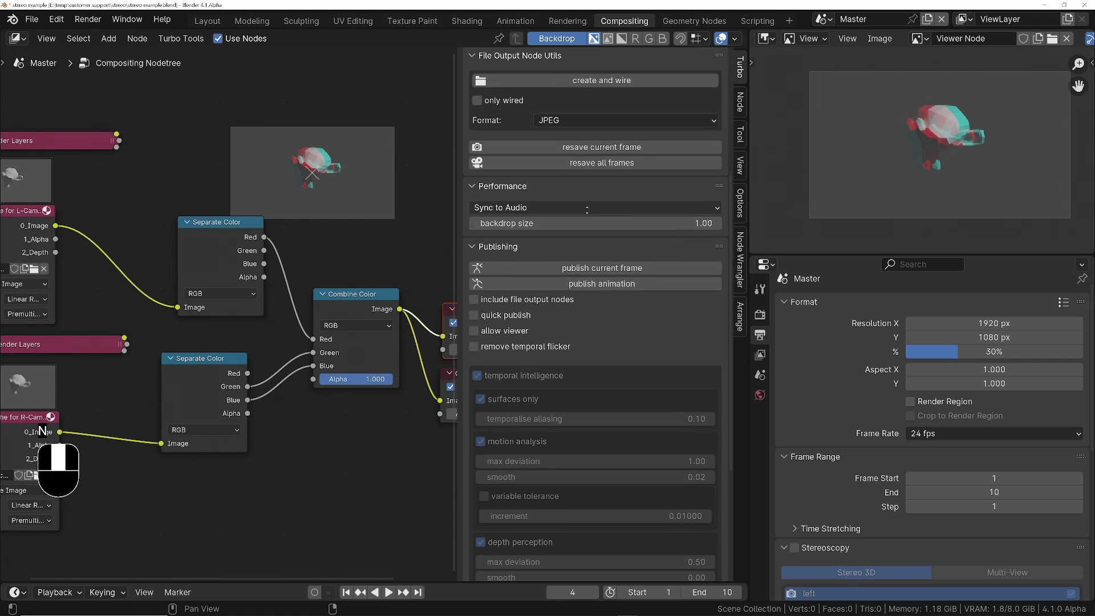
click(474, 346)
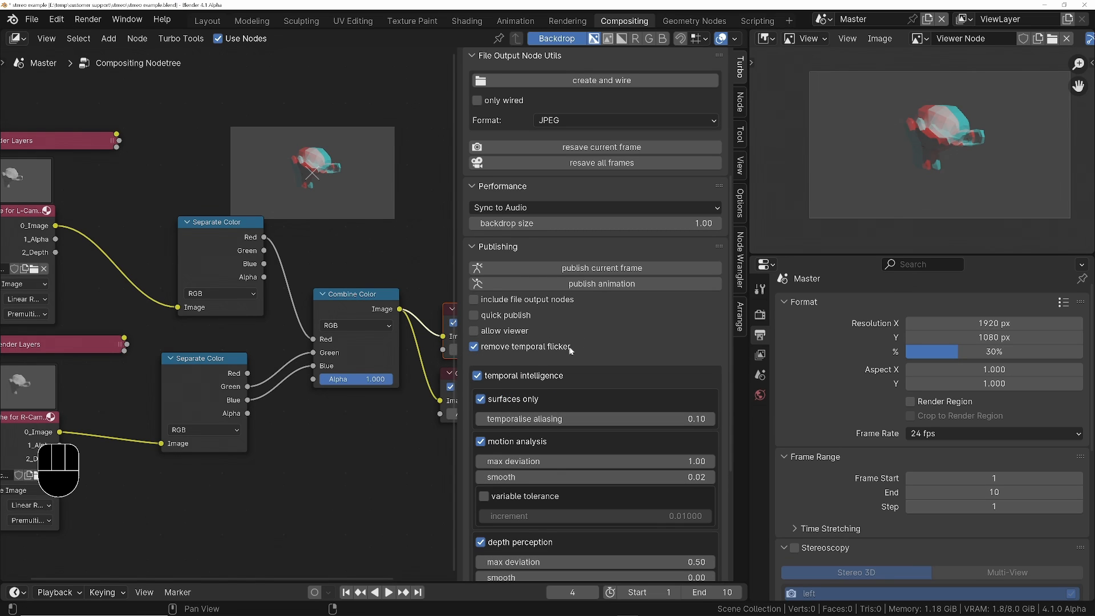
scroll(207, 371, down, 2)
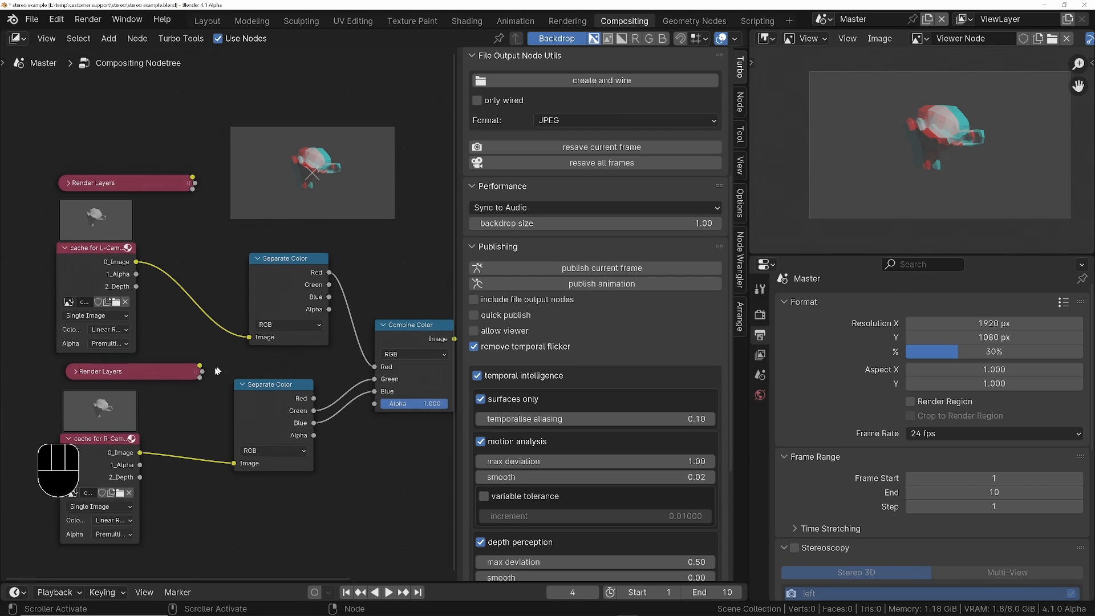
middle_drag(207, 371, 162, 330)
middle_drag(94, 209, 182, 191)
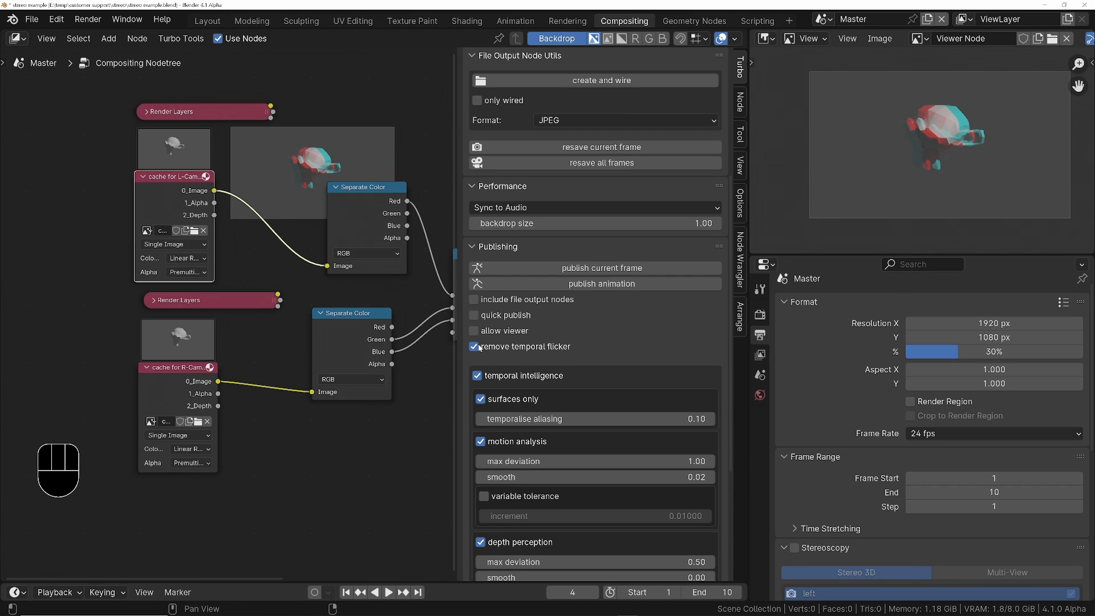
click(477, 346)
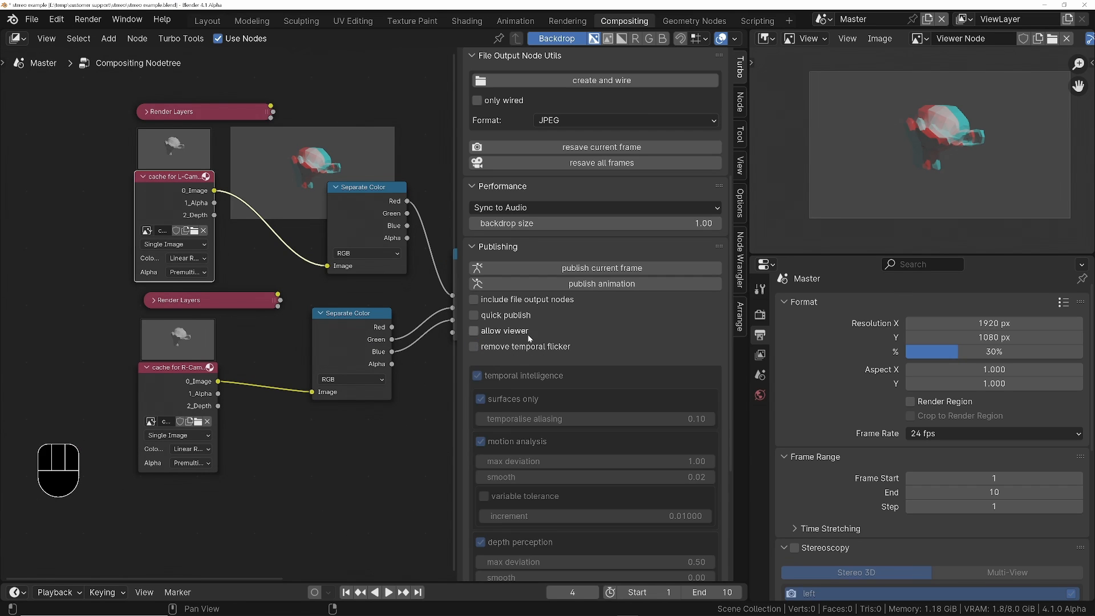
Step: Switch to scene L and enable temporal flicker removal there
click(823, 19)
click(856, 42)
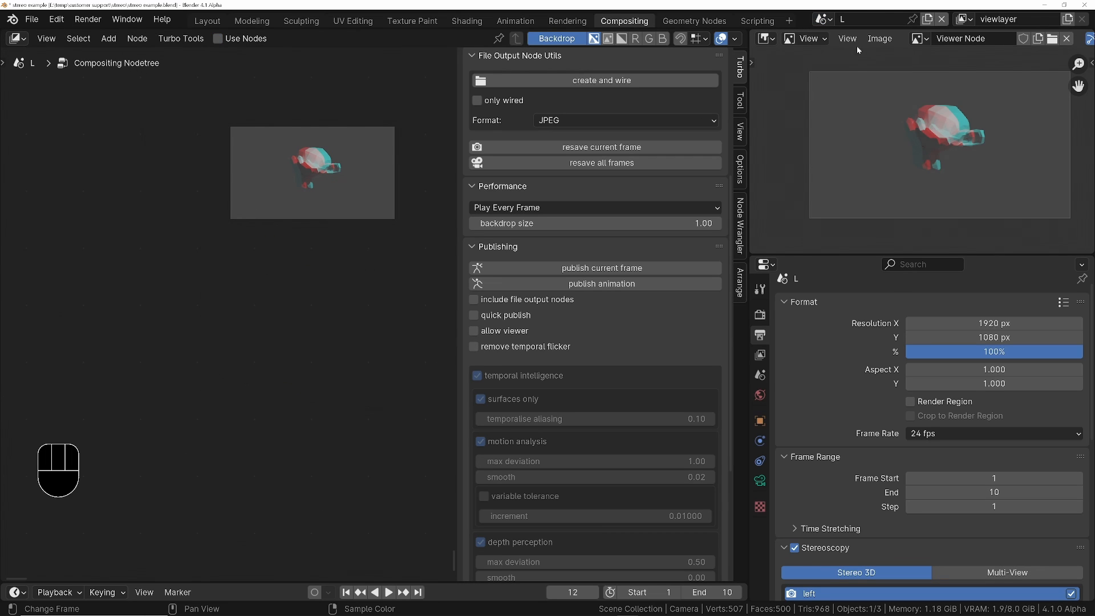
click(473, 346)
scroll(556, 411, down, 5)
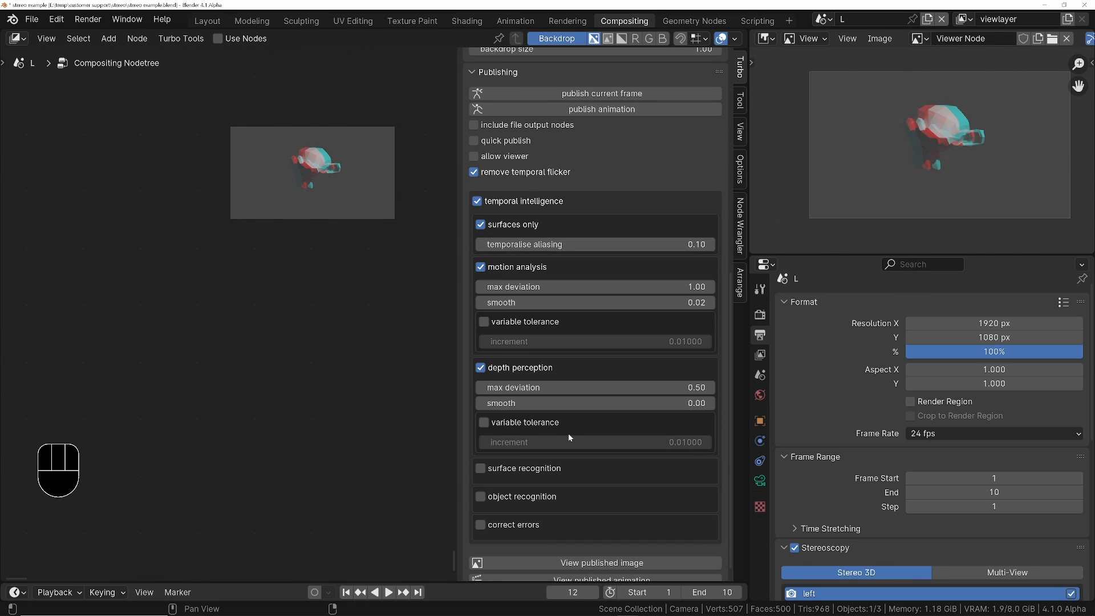
Step: Switch to scene R and enable temporal flicker removal there as well
click(843, 19)
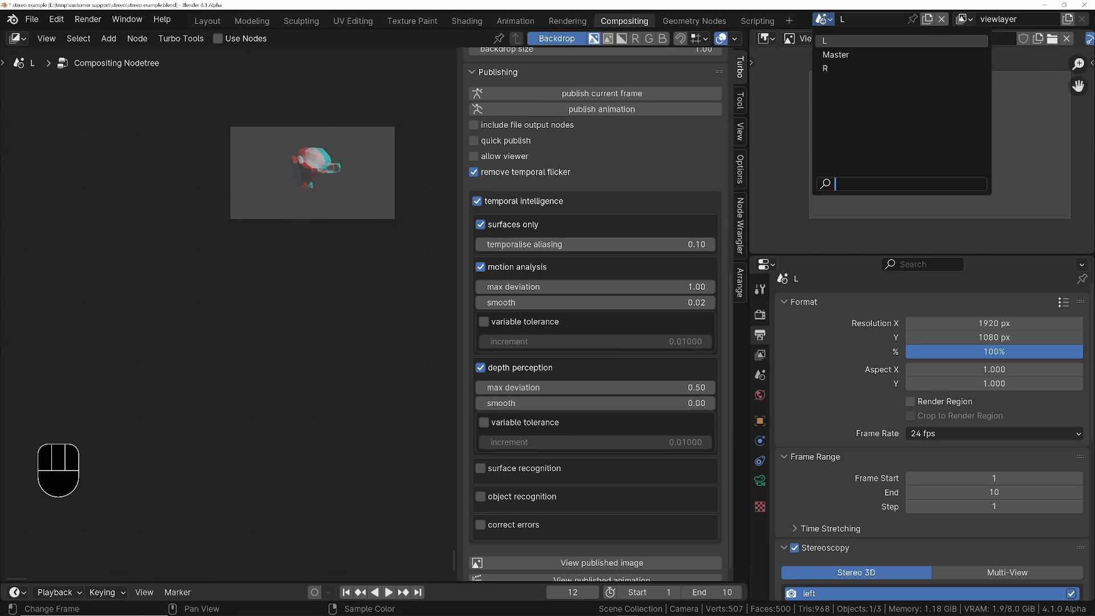
click(837, 74)
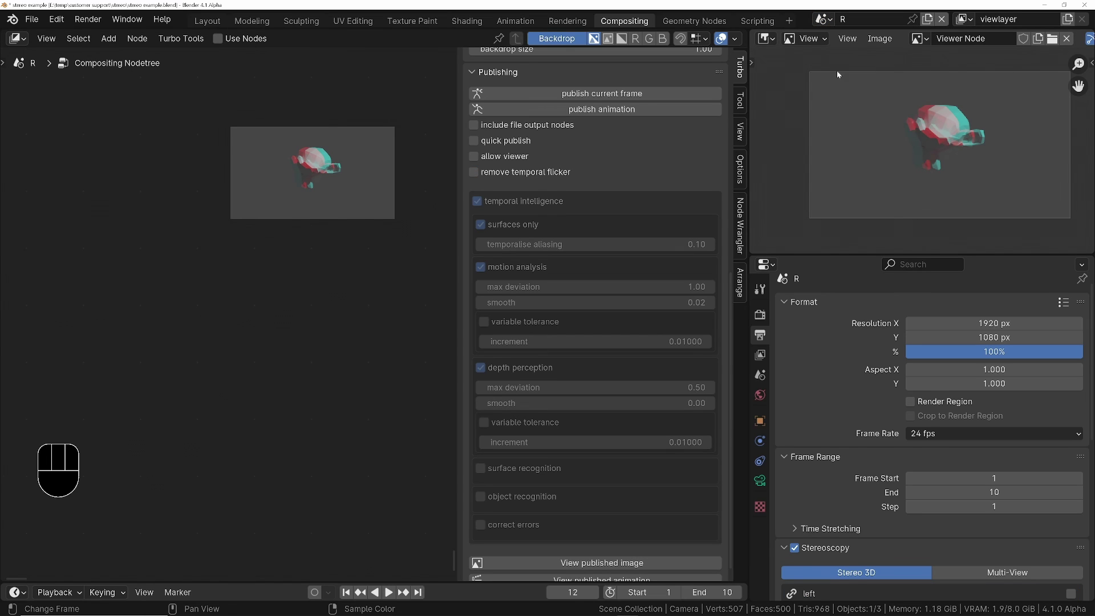
click(474, 171)
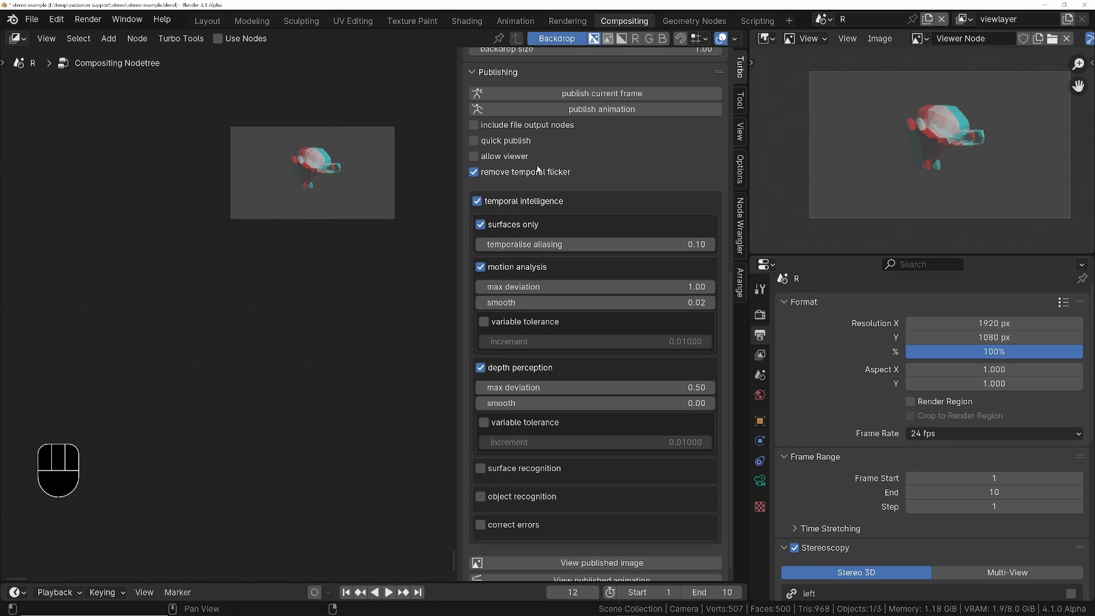
click(824, 19)
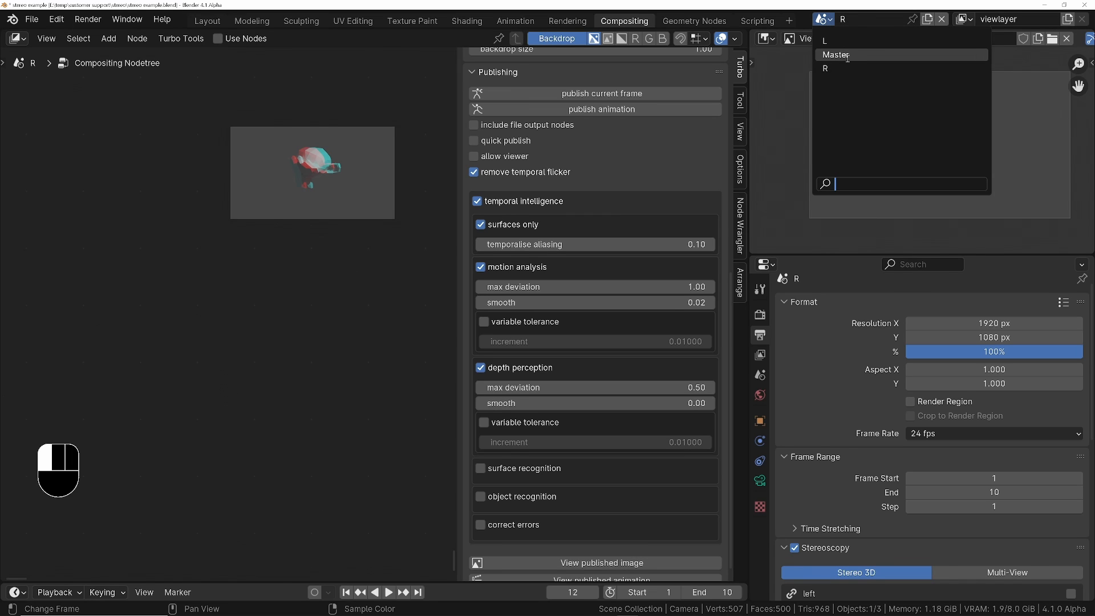
Step: Back in Master, set output format to FFmpeg Video and the output path to //stabilised
click(846, 55)
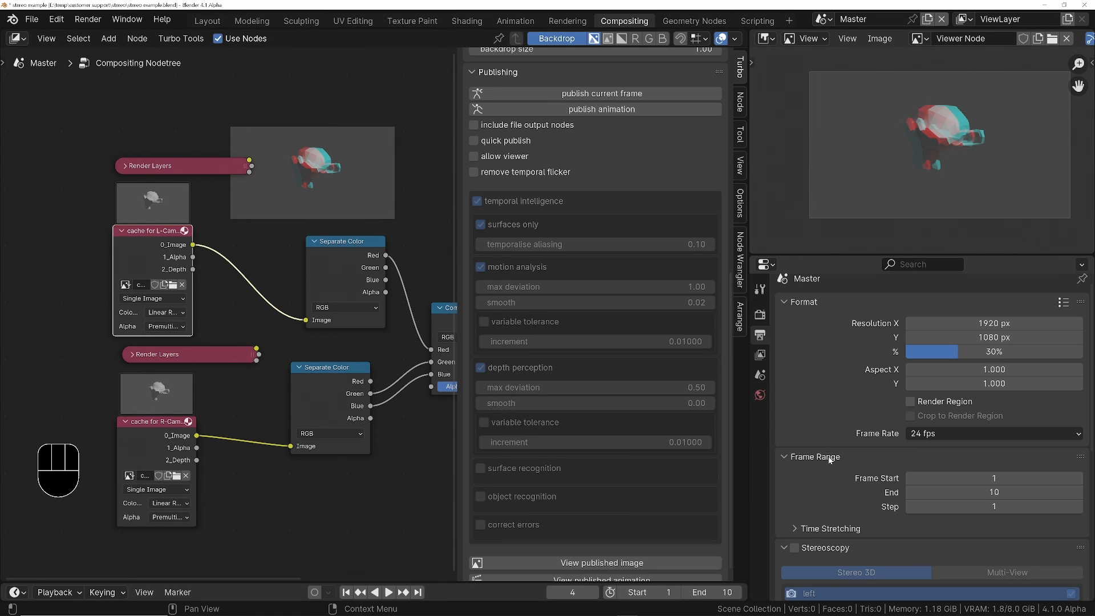
scroll(844, 368, down, 4)
scroll(844, 368, down, 3)
click(992, 510)
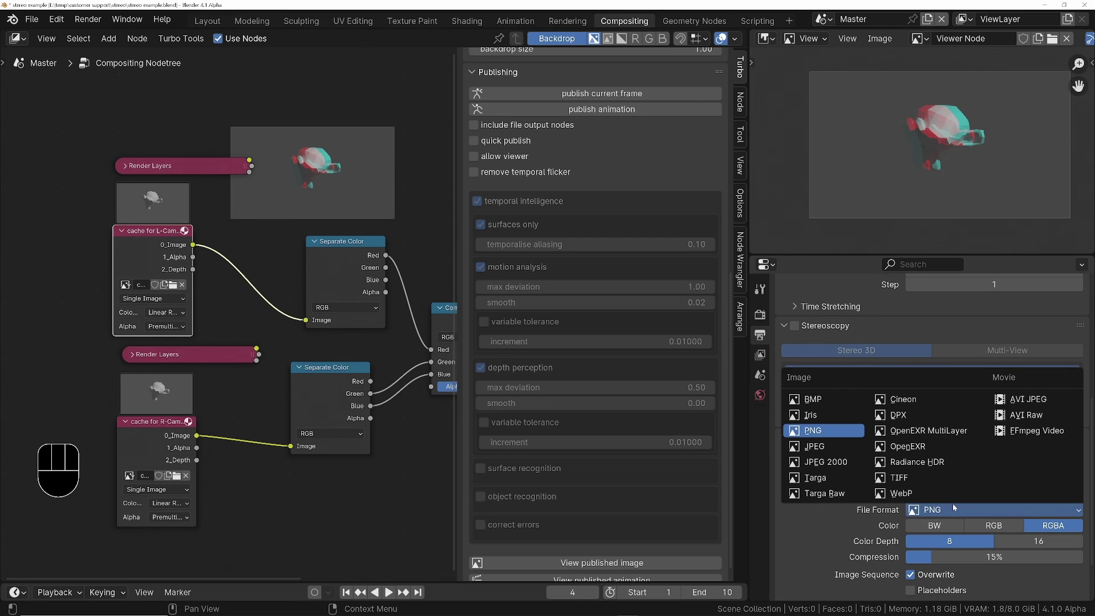
click(1021, 431)
click(827, 458)
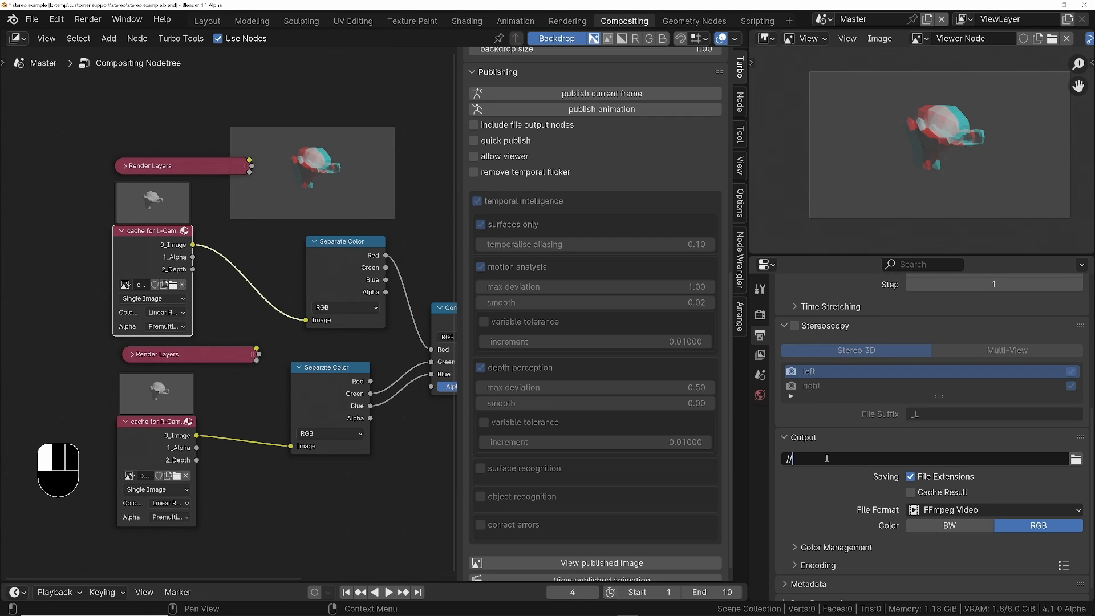
text(stab)
key(BackSpace)
key(BackSpace)
key(BackSpace)
text(abil)
key(BackSpace)
text(lised)
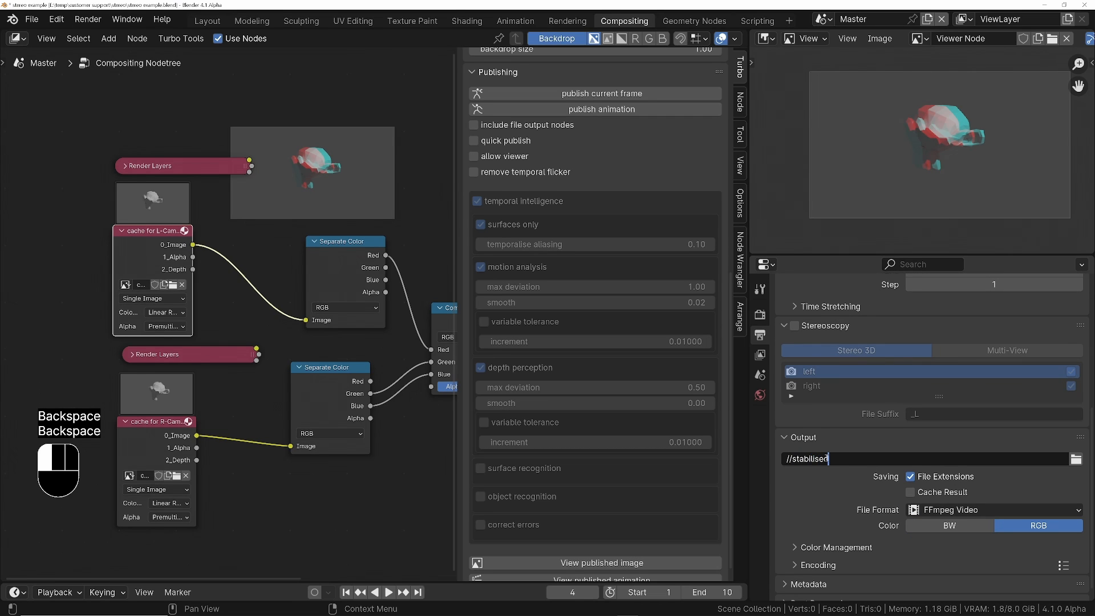
key(Return)
scroll(828, 490, down, 1)
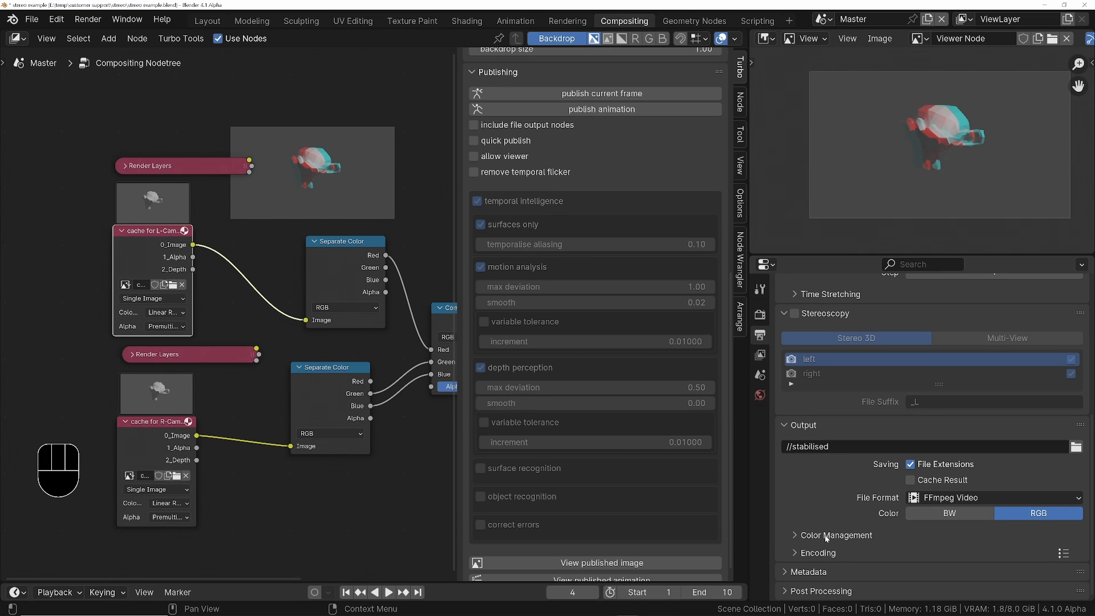
Step: Set the video encoding container to MPEG-4
click(827, 553)
scroll(941, 514, down, 2)
click(965, 492)
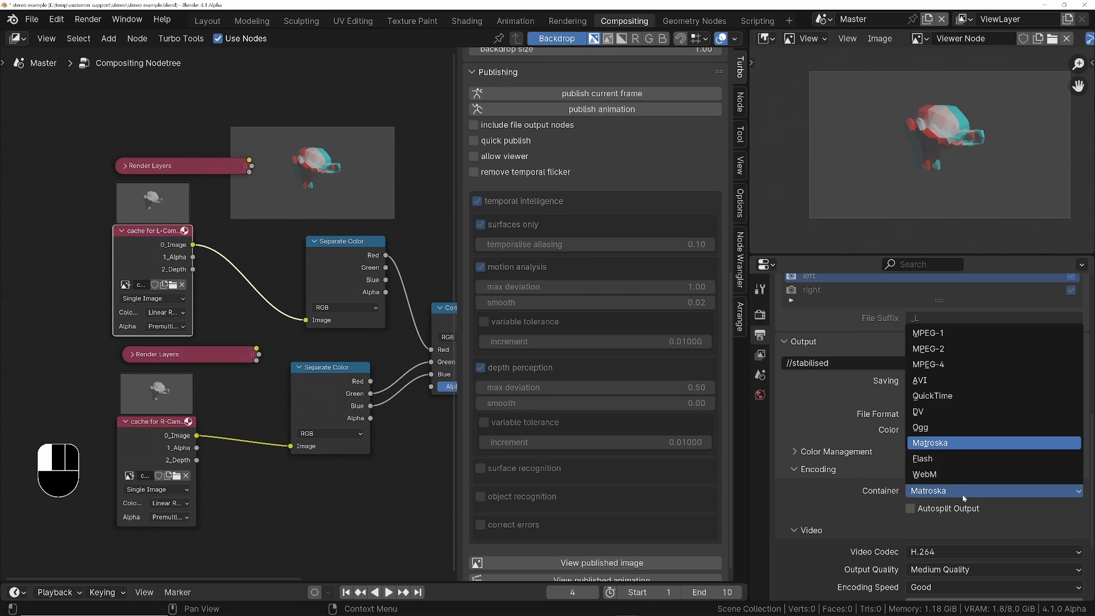
click(928, 365)
click(796, 470)
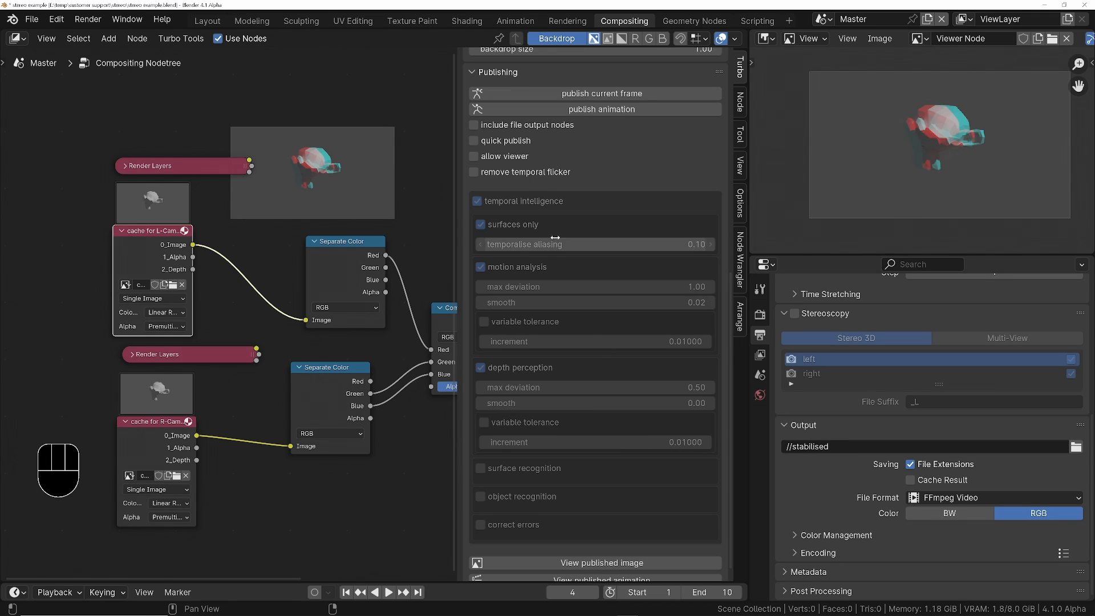
scroll(577, 261, up, 4)
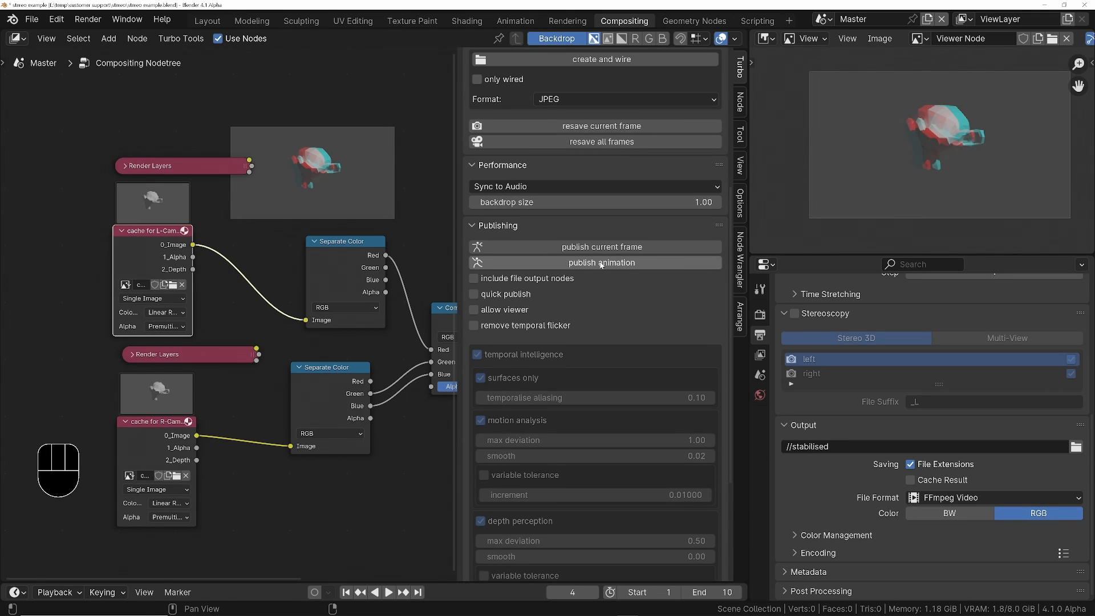
Step: Start publishing the animation, then clear the node selection
click(601, 262)
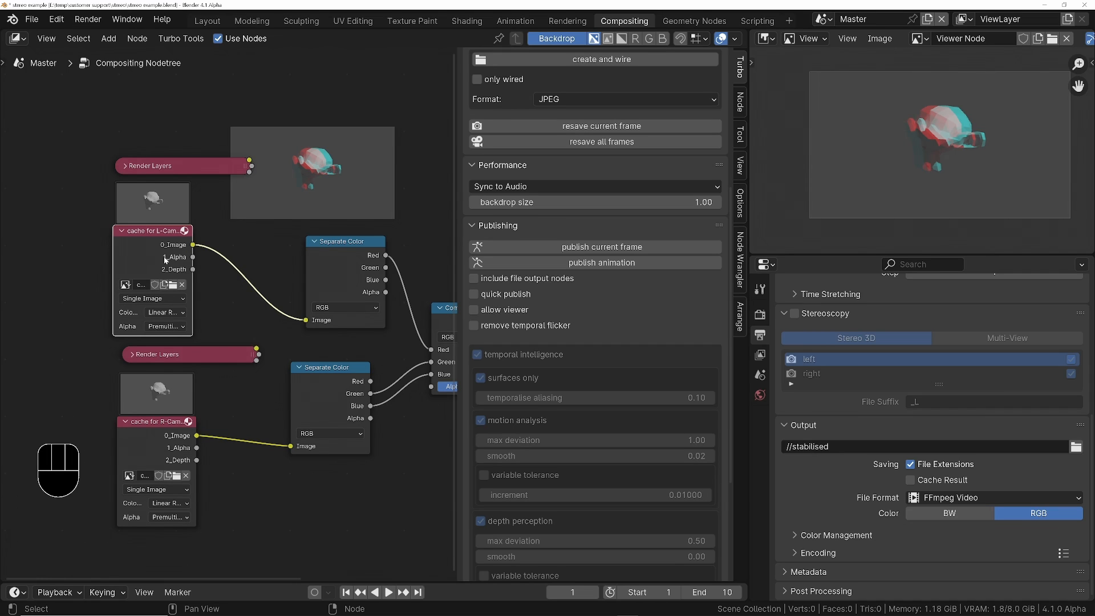
shift+click(137, 424)
click(63, 218)
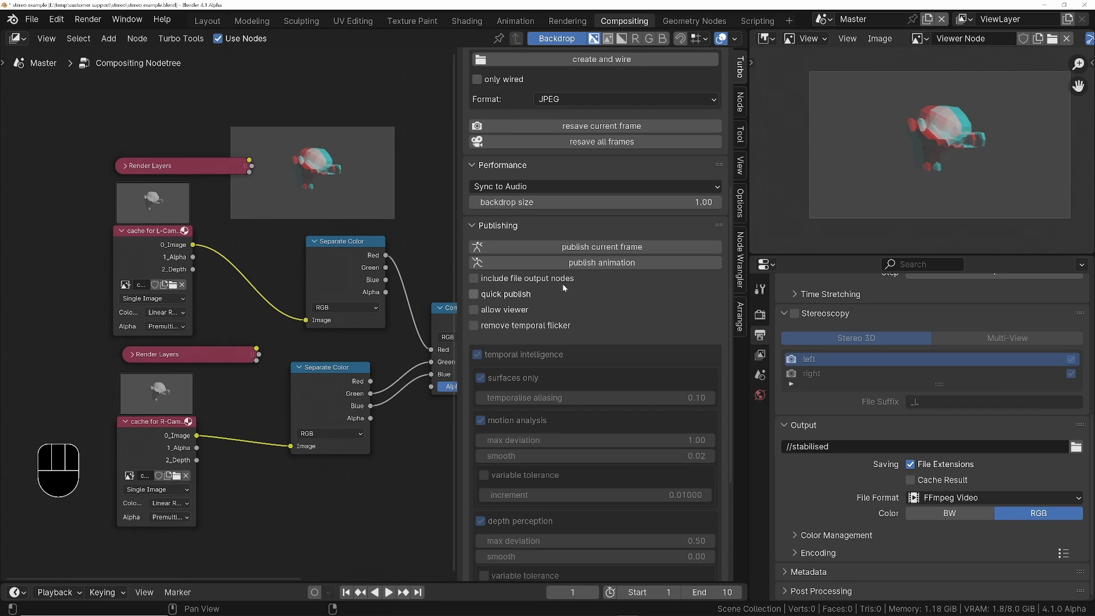
Step: Change the output path to //stabilised/stabil.mp4 and publish the animation again
double_click(844, 447)
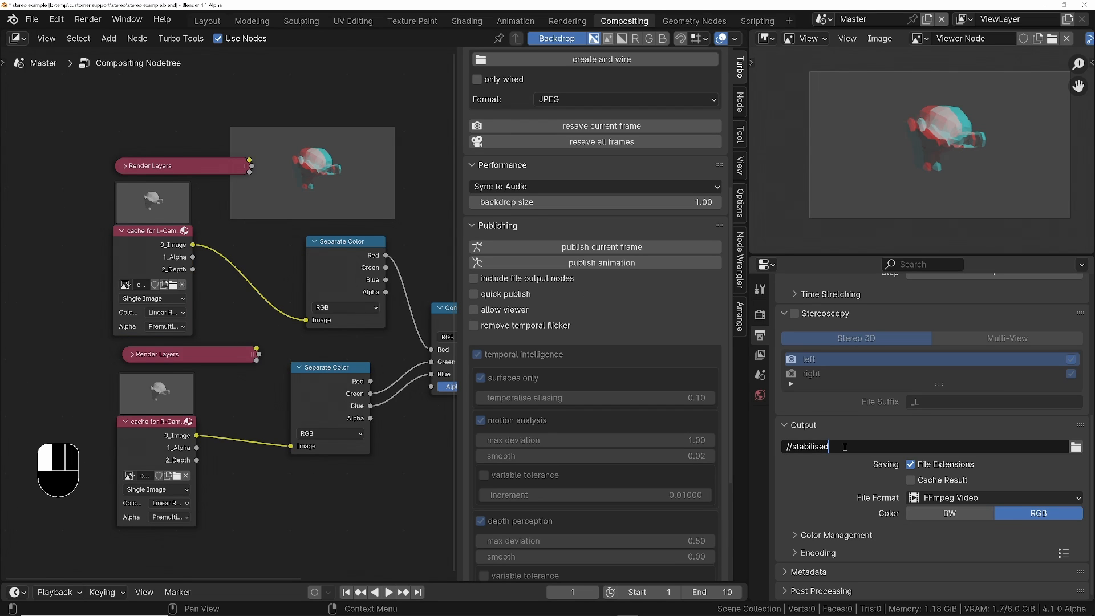
text(/stabil)
text(.mp4)
key(Return)
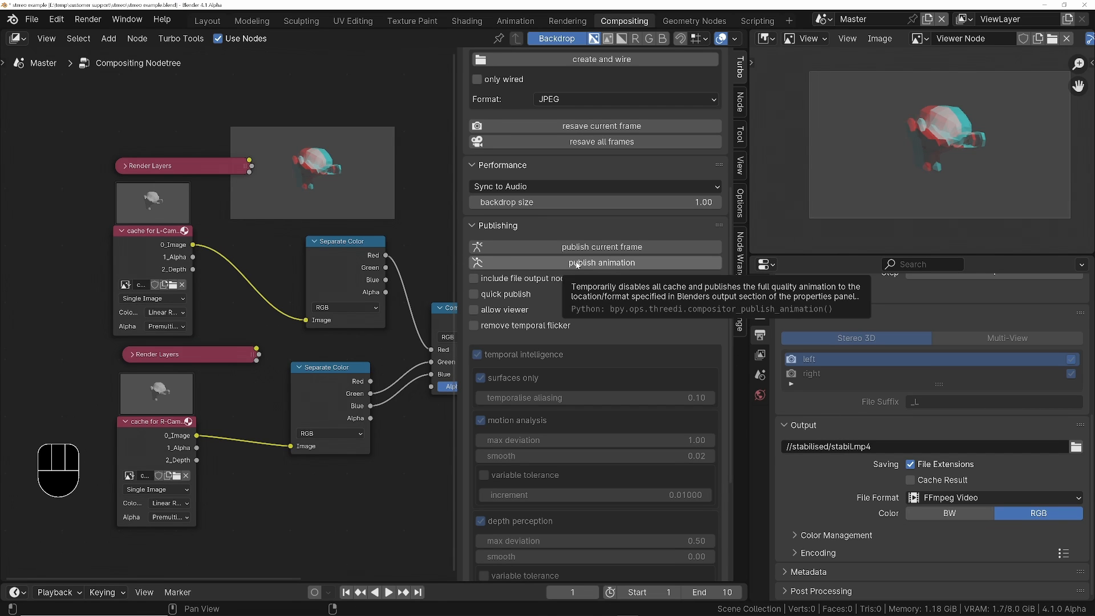
click(577, 263)
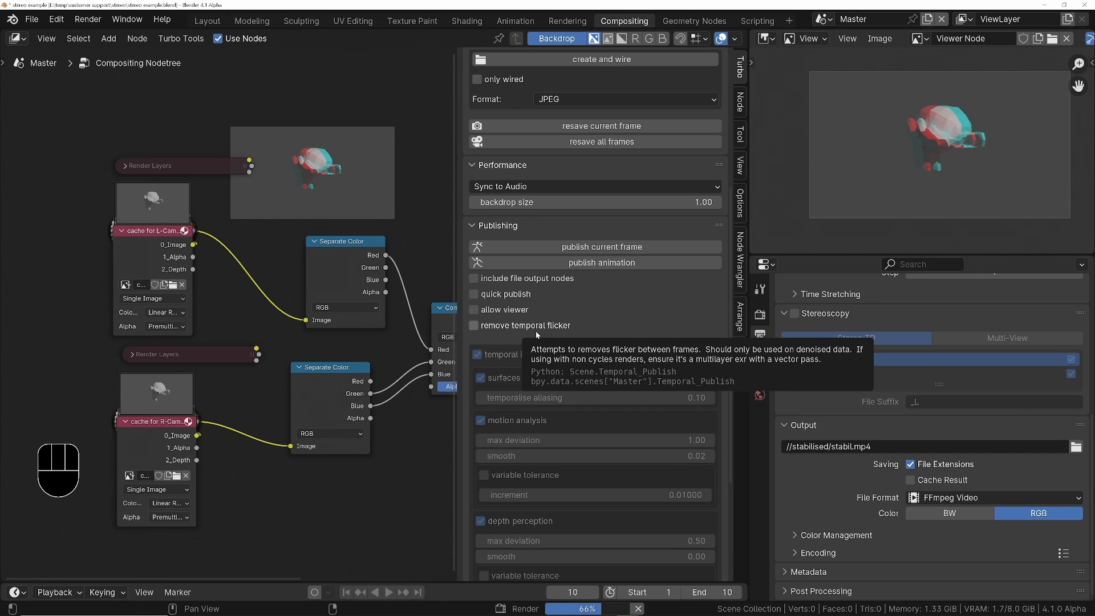
click(1075, 445)
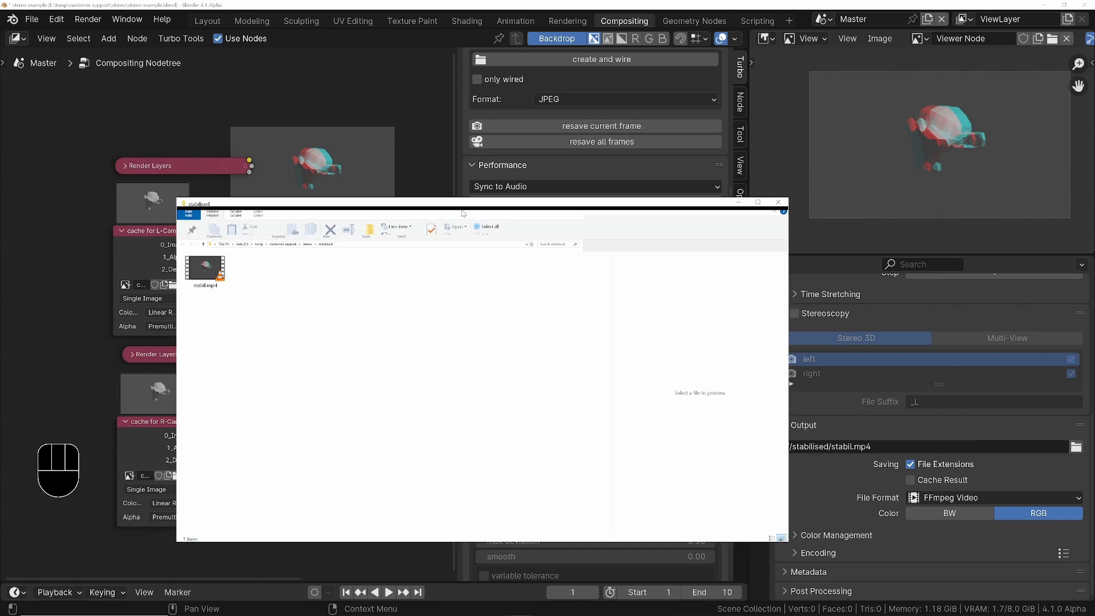
double_click(206, 295)
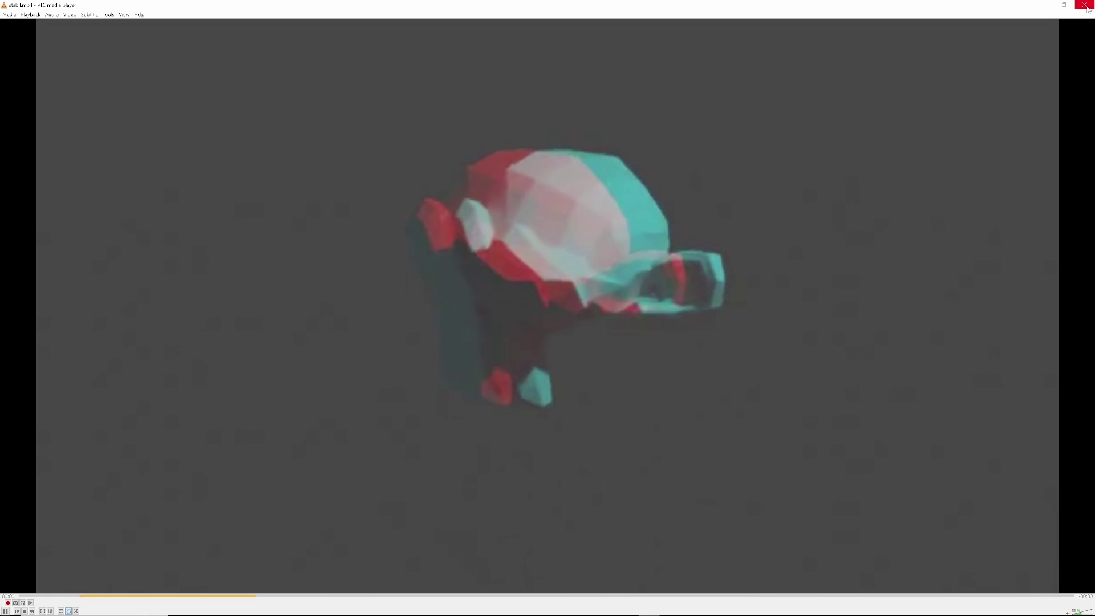
click(1085, 5)
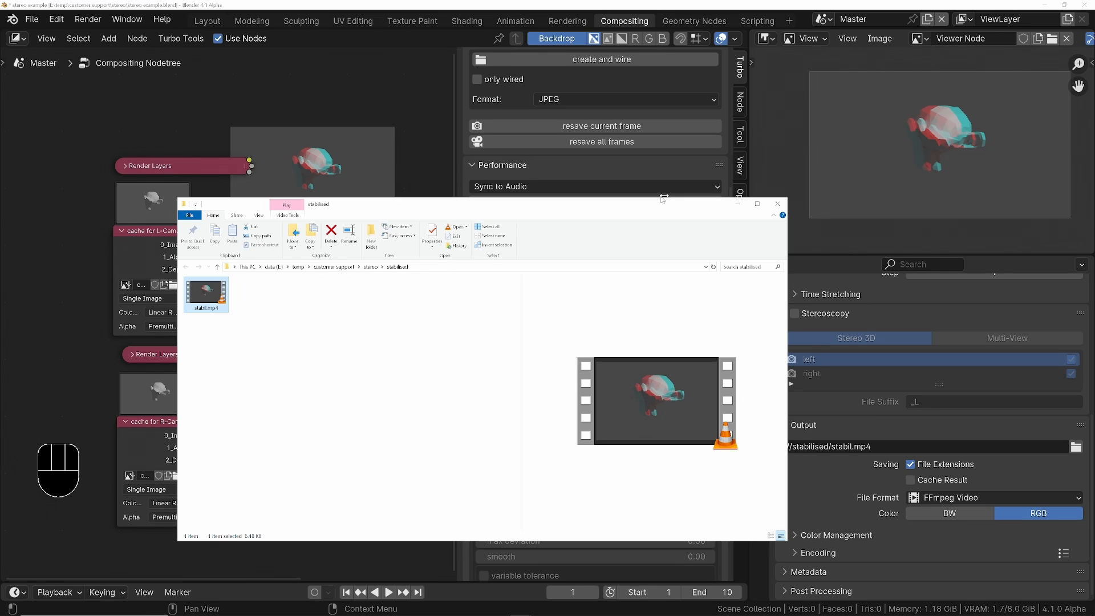
Step: Dismiss the File Explorer window so the Master compositing node tree shows again
click(738, 204)
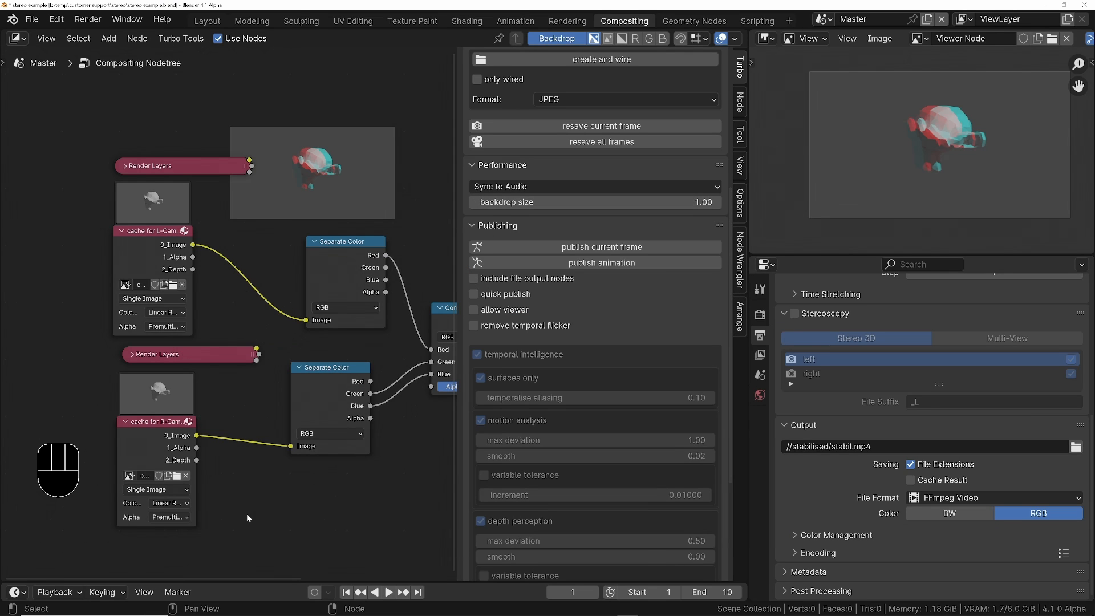